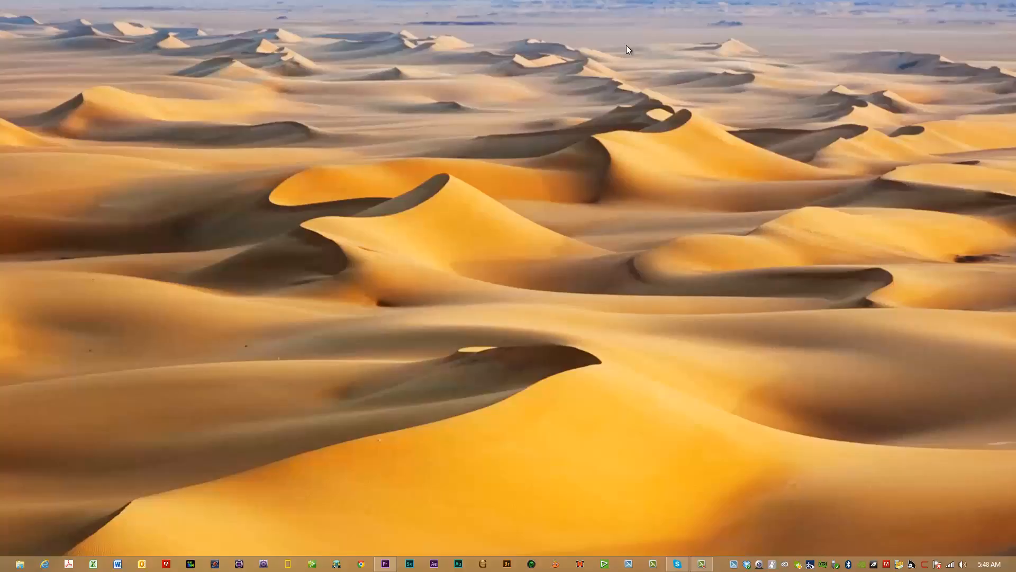
Launch PowerDirector, dismiss its promotional offer and remove all the sample media from the library.
click(194, 567)
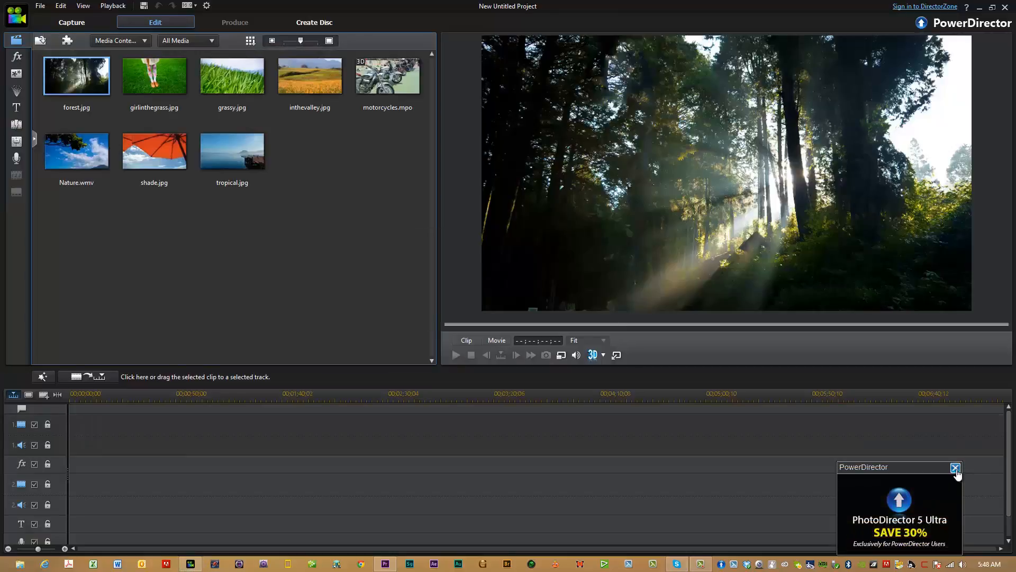
click(955, 470)
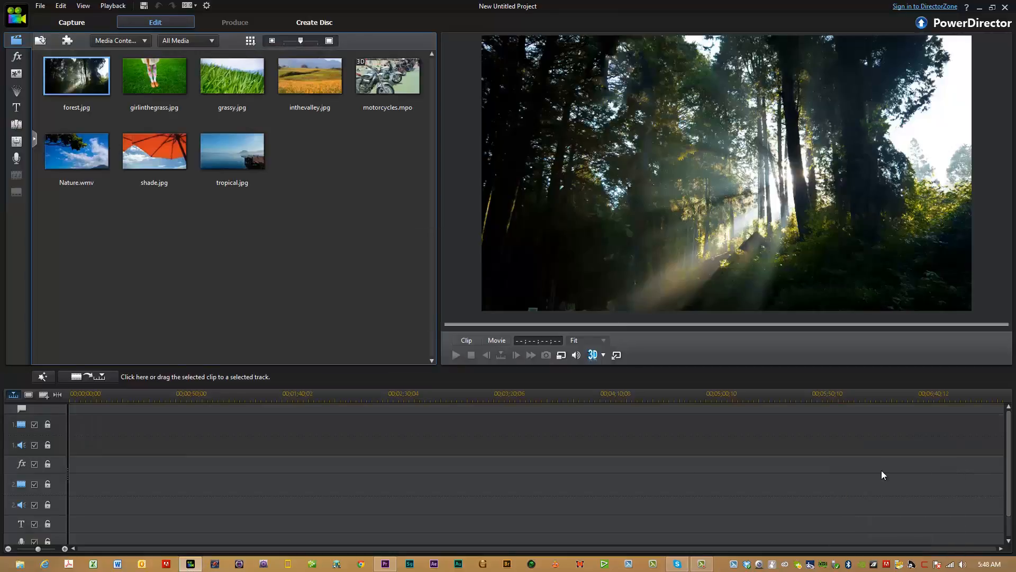
shift+click(240, 162)
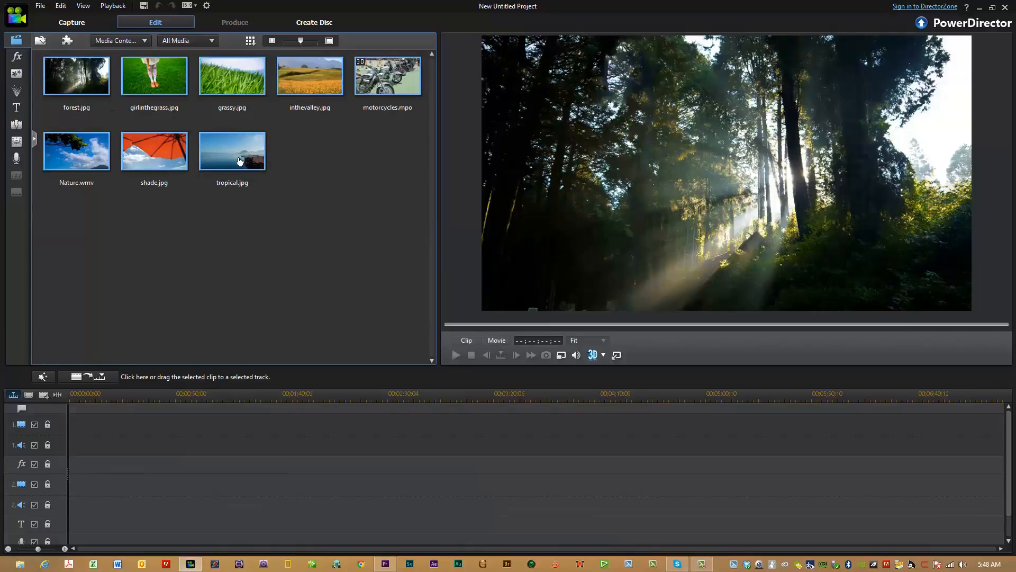
right_click(240, 162)
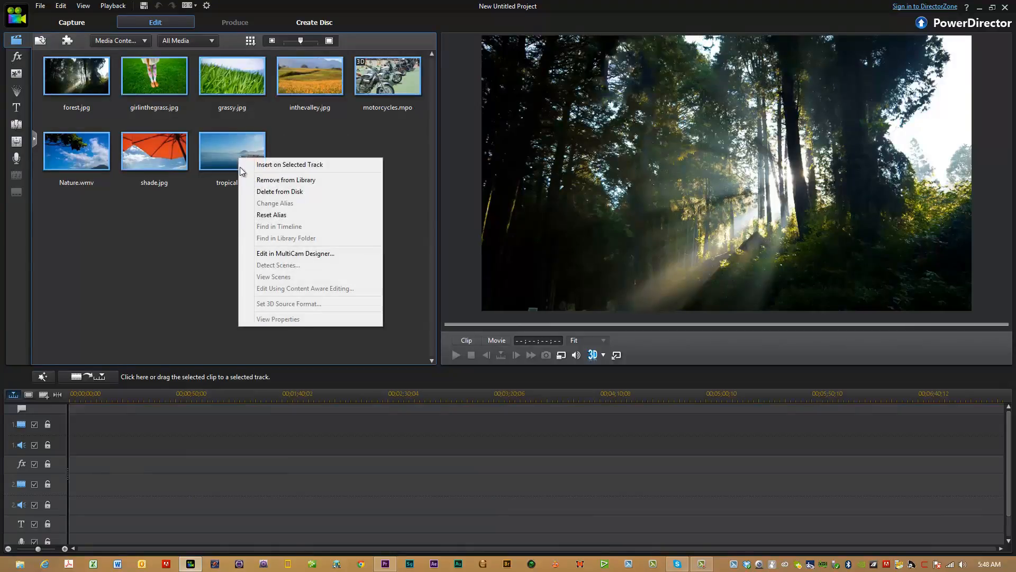
click(271, 181)
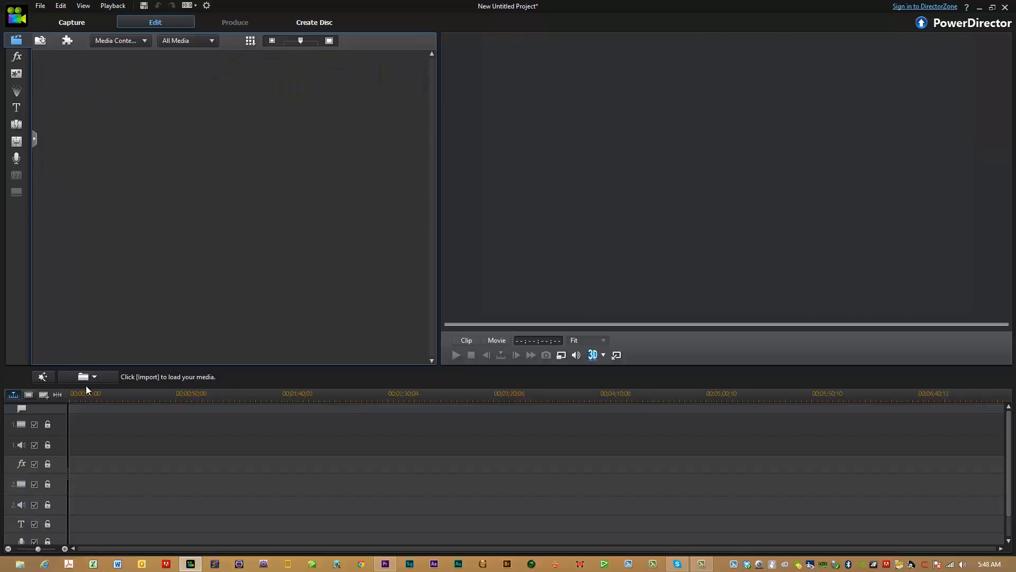
Switch to File Explorer and open N:\Data\3D Footage\2013 - 05 - Cozumel\Panasonic\Panasonic - Left Right Rendered, keeping the media library uncovered.
click(21, 565)
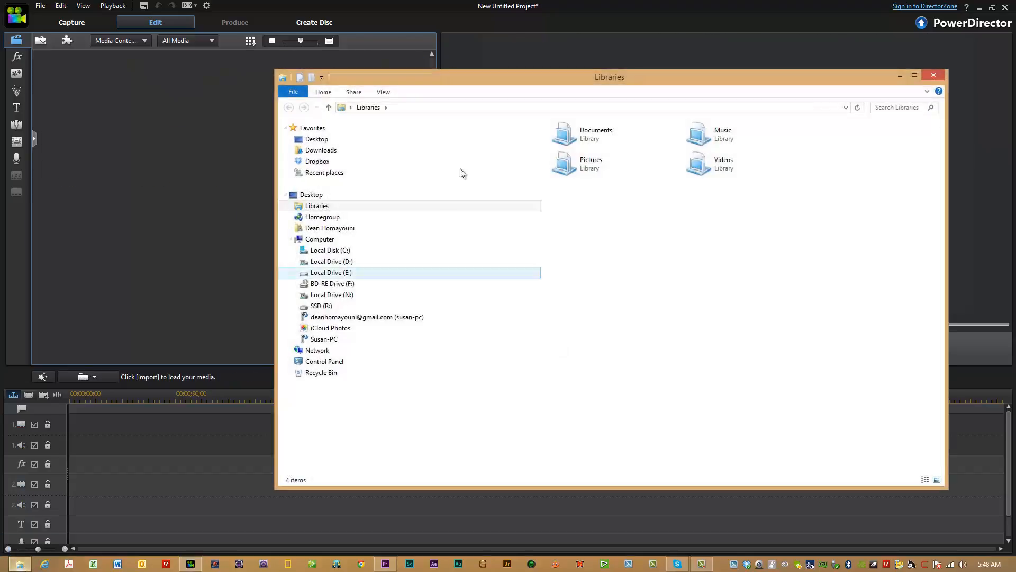
drag(514, 80, 599, 80)
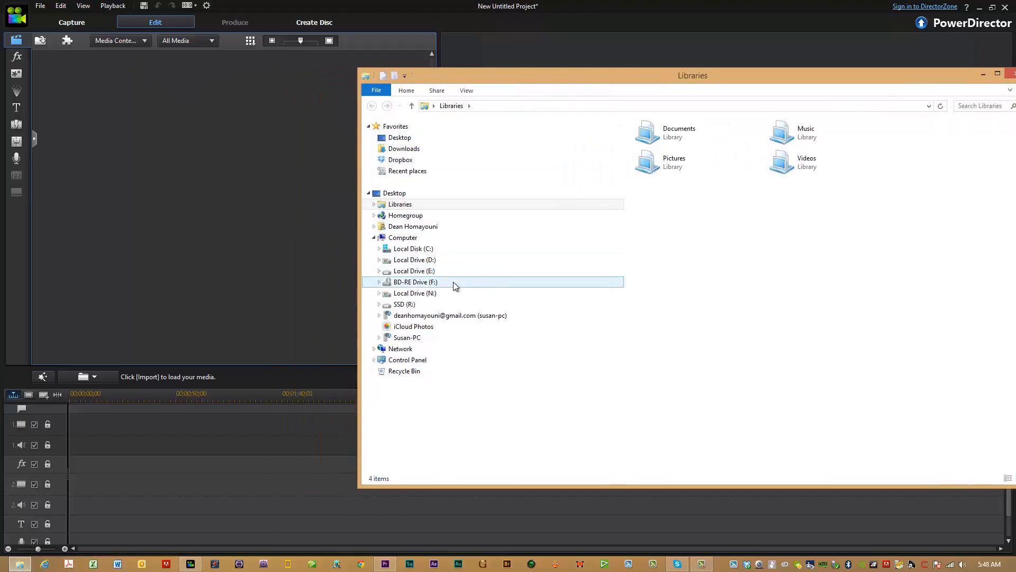
click(438, 292)
click(414, 302)
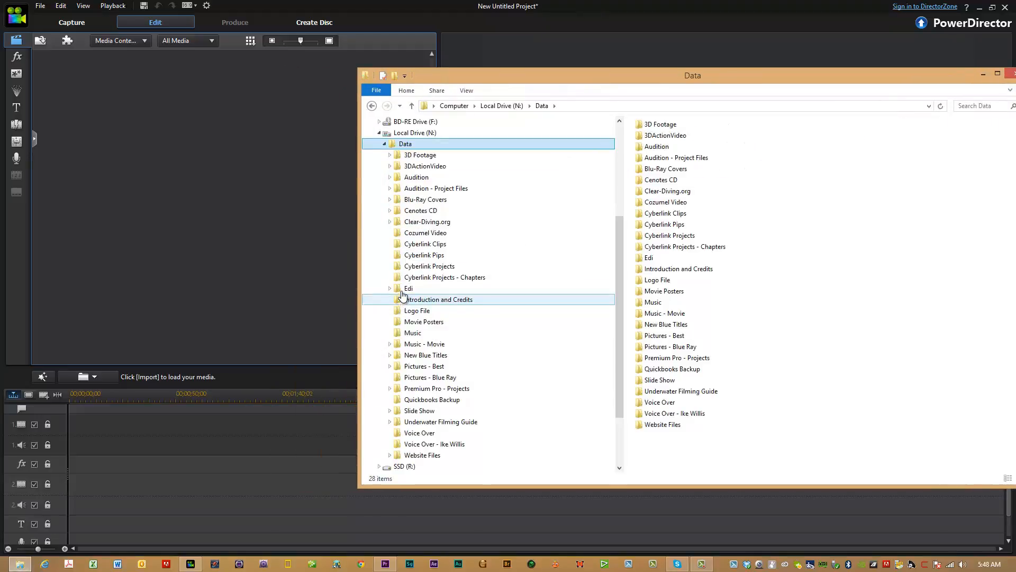
click(415, 157)
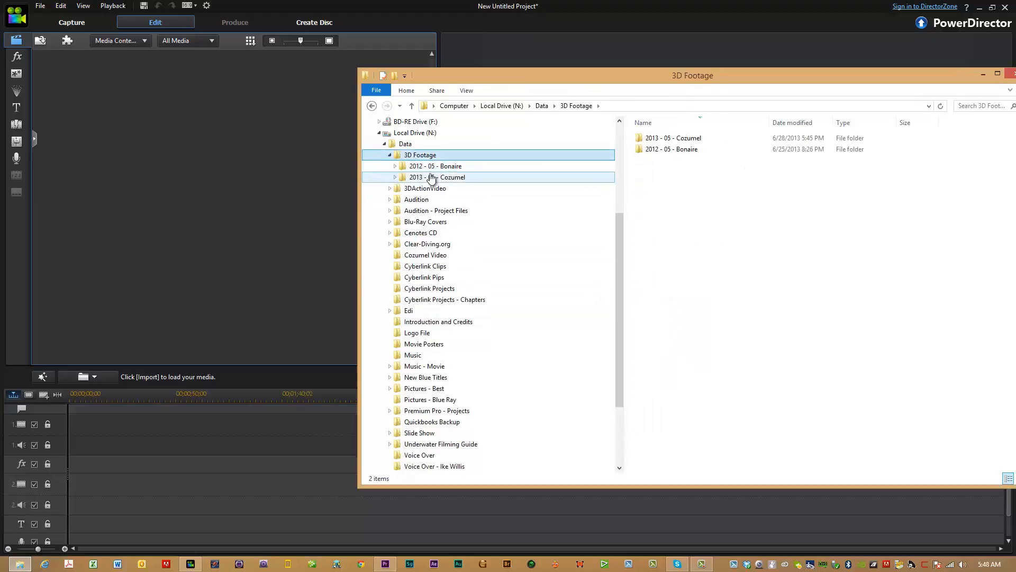
click(432, 178)
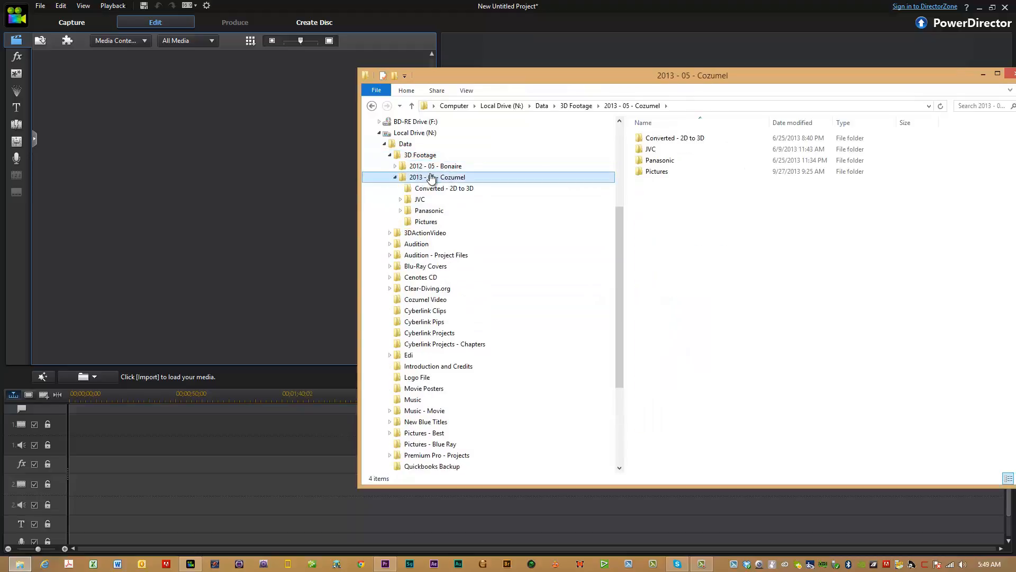
click(429, 210)
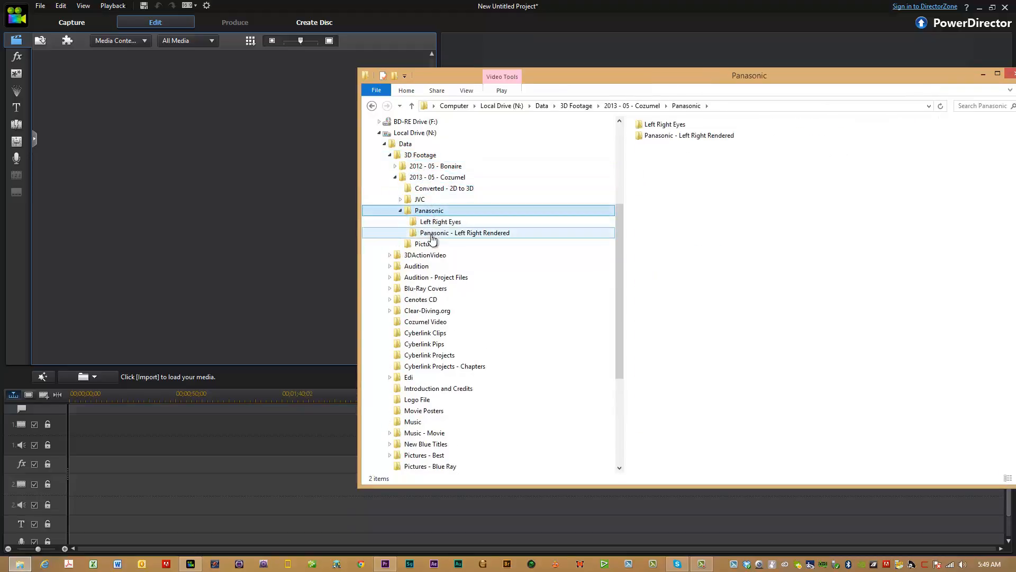
click(433, 234)
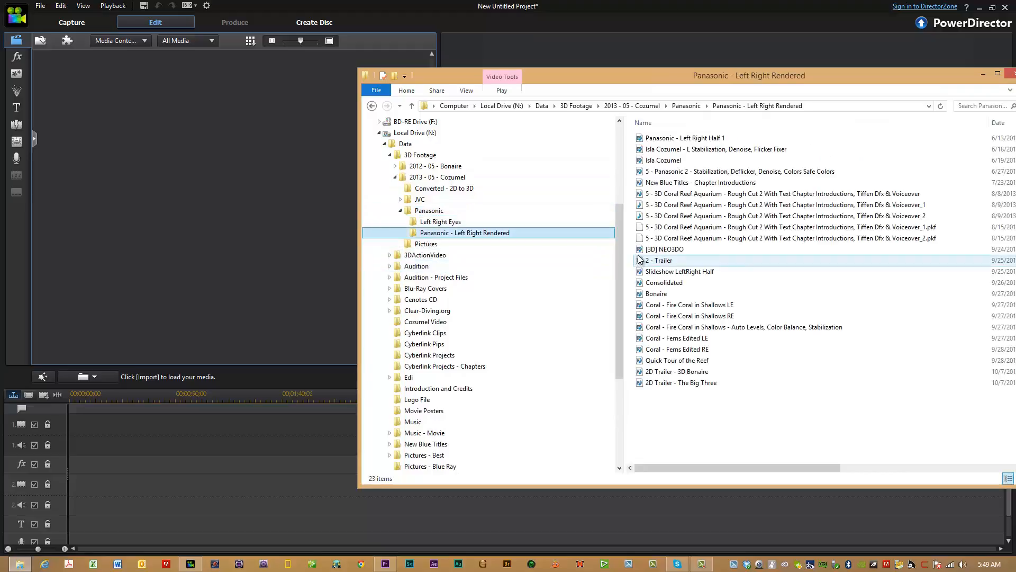
Import the Consolidated video into PowerDirector's media library and close File Explorer.
click(640, 283)
drag(639, 283, 201, 160)
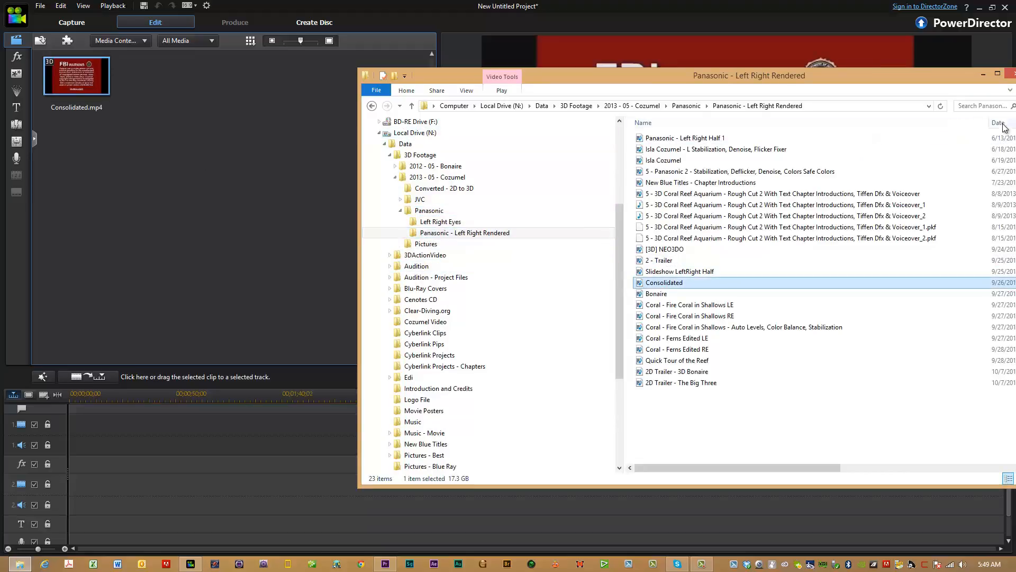
click(1013, 79)
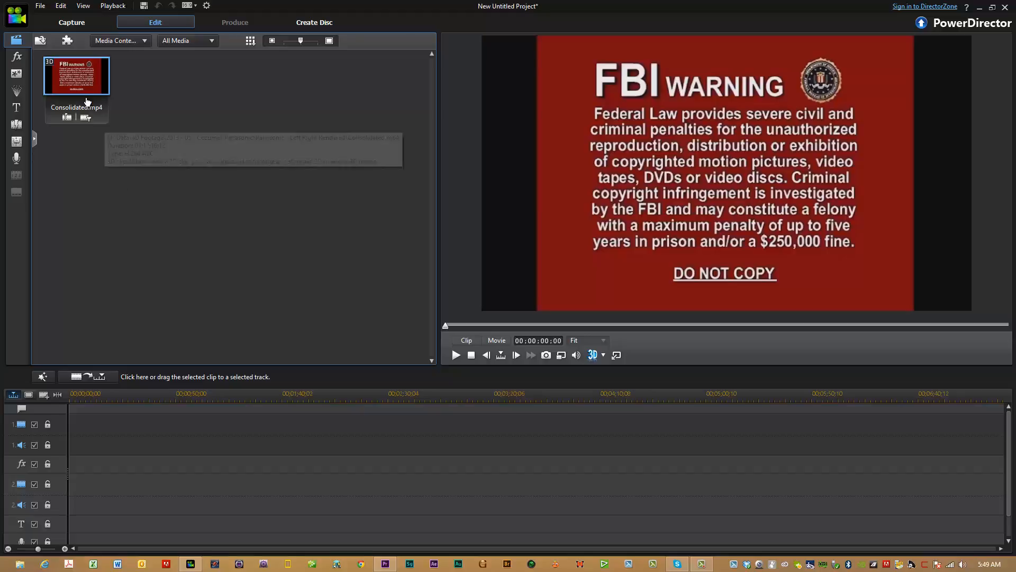
right_click(86, 82)
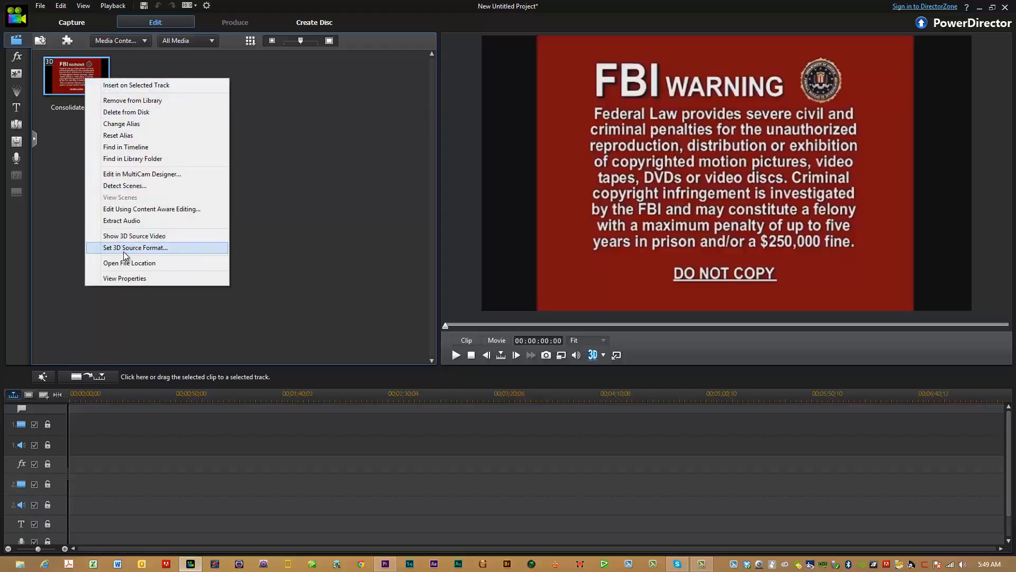
click(152, 247)
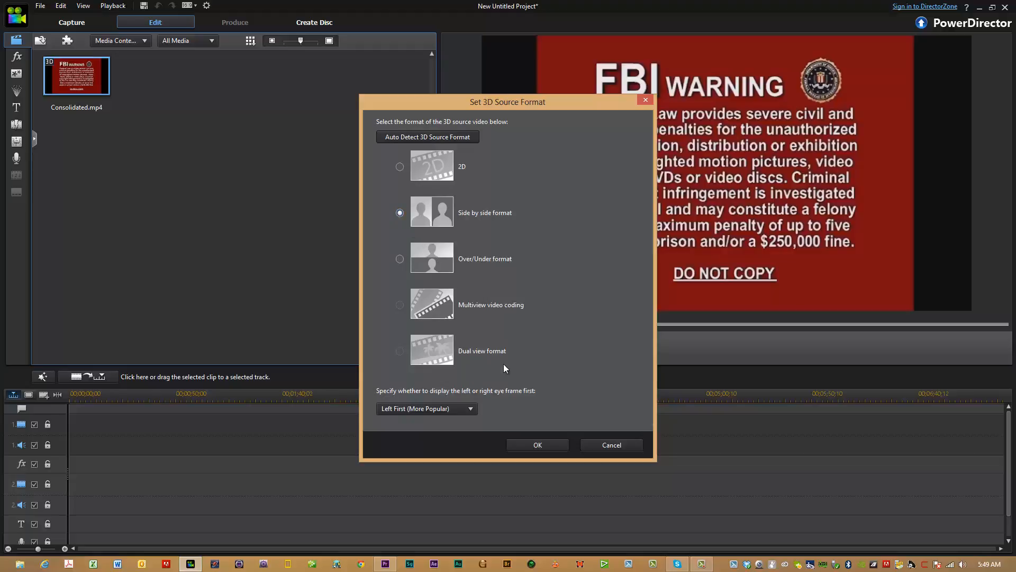
click(612, 444)
Confirm Side by side format, Left First, as Consolidated.mp4's 3D source format and place the clip at the start of the first video track.
right_click(65, 91)
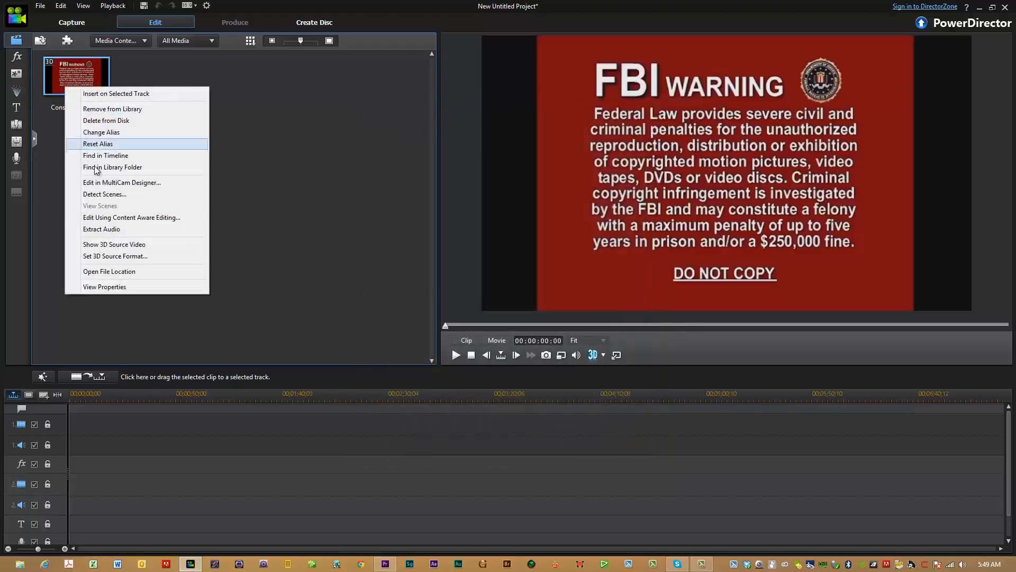
click(111, 256)
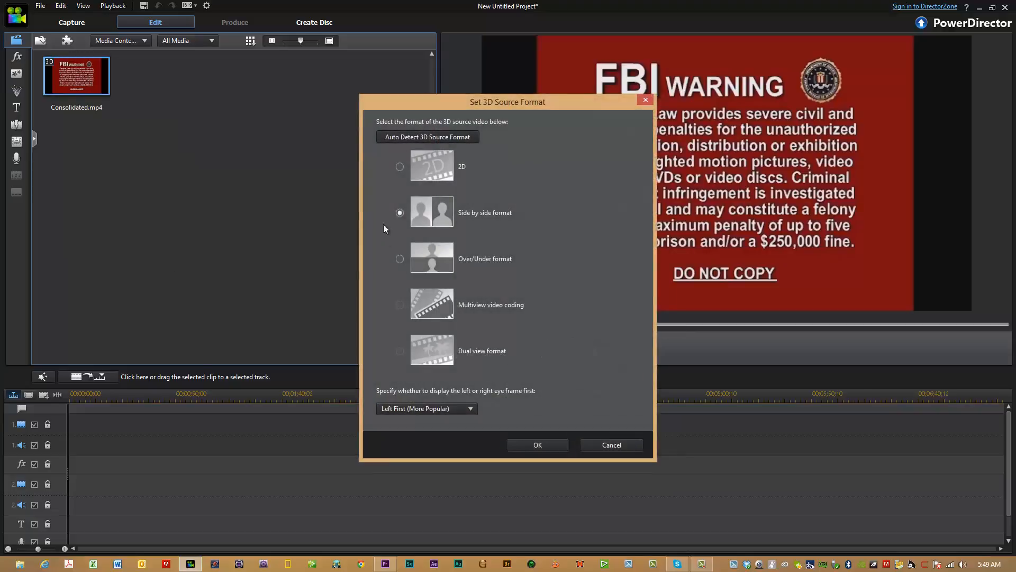
click(547, 443)
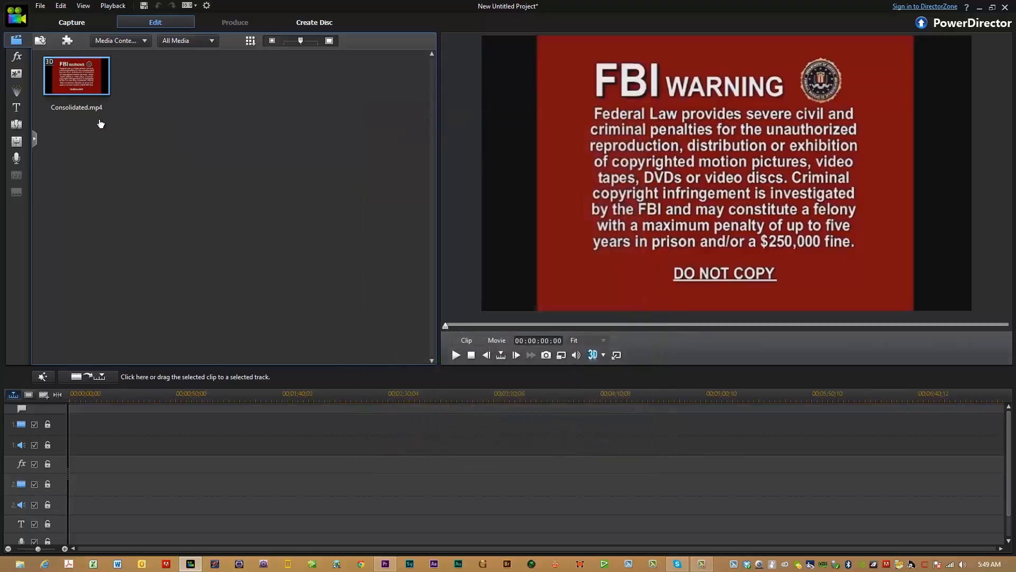
mouse_move(90, 93)
drag(90, 93, 65, 415)
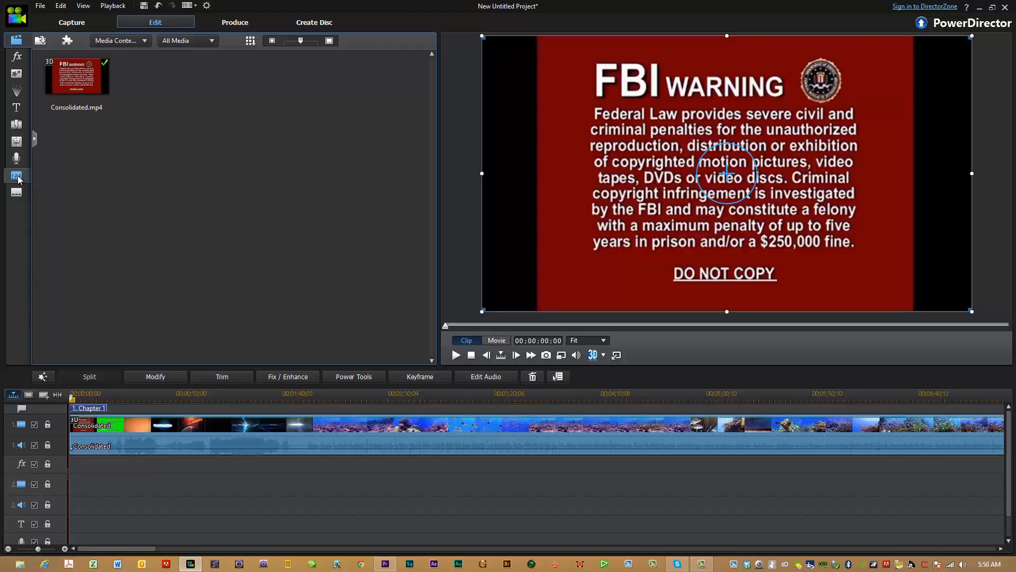
Open the Chapter Room and rename the first chapter as Play Movie.
click(17, 177)
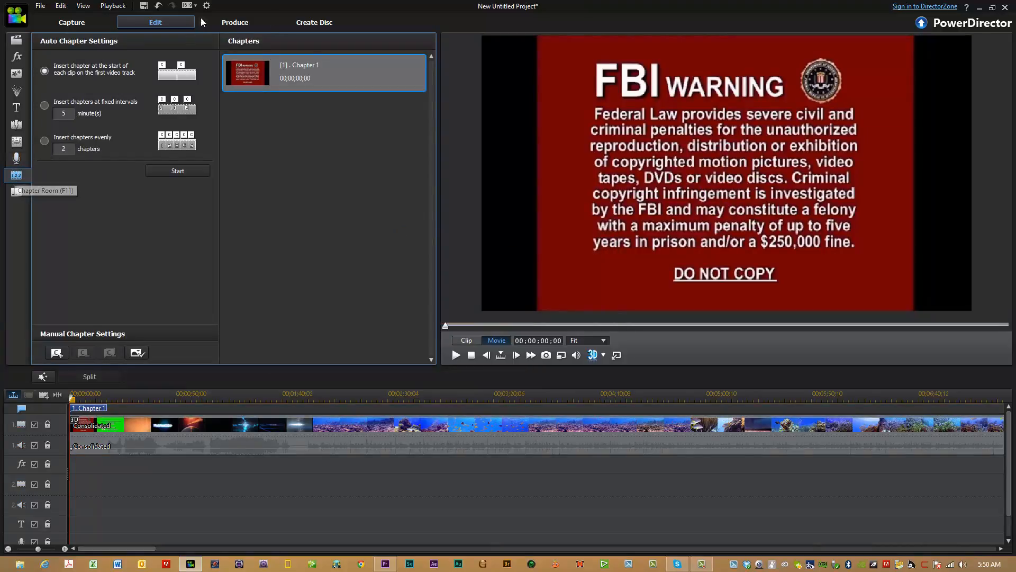
right_click(304, 65)
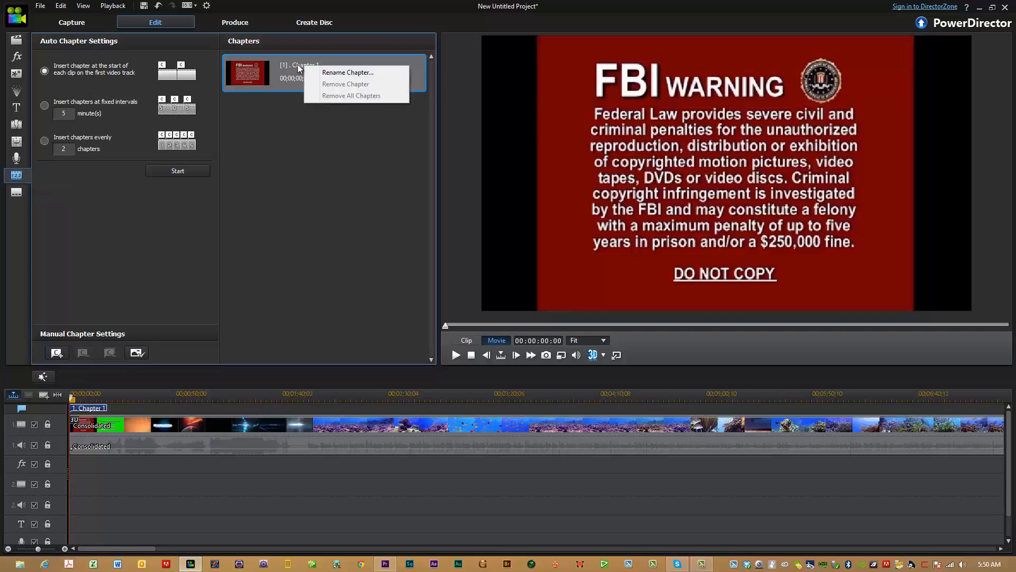
right_click(297, 65)
click(327, 71)
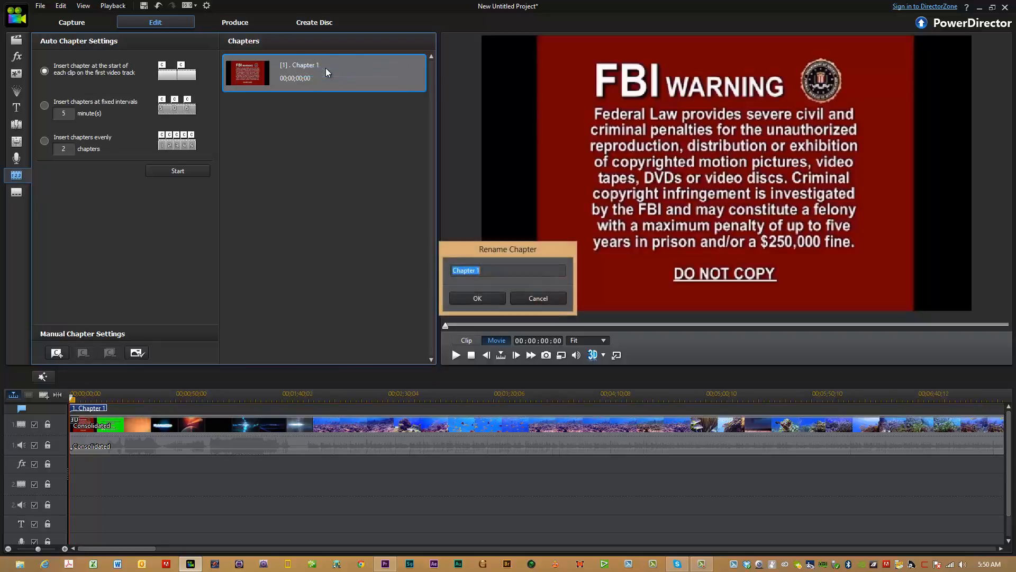
text(Play Movie)
key(Return)
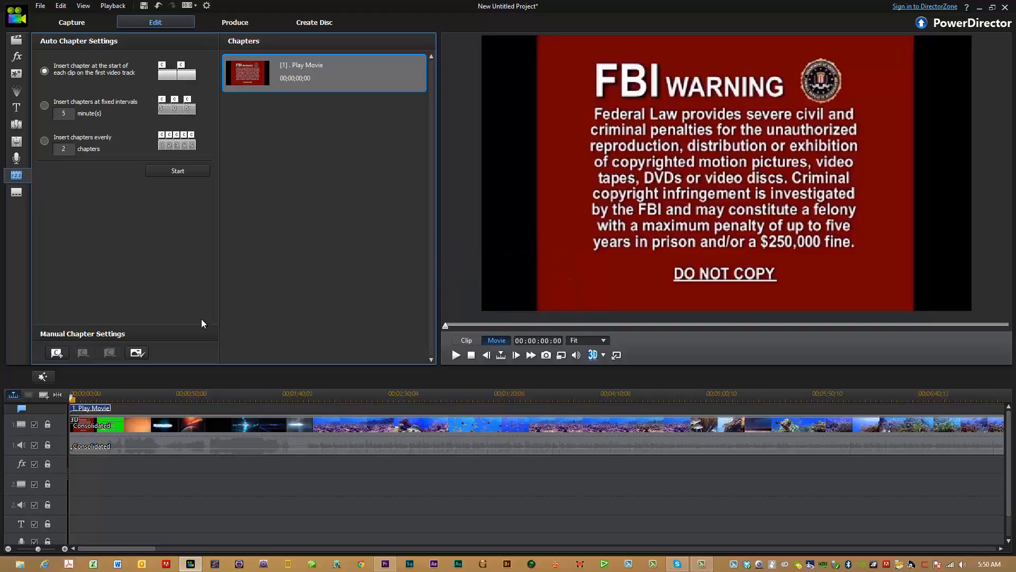
Locate the black frame just before the "The Shallow Shore" title and add a chapter there, at 00:01:44:00.
click(264, 398)
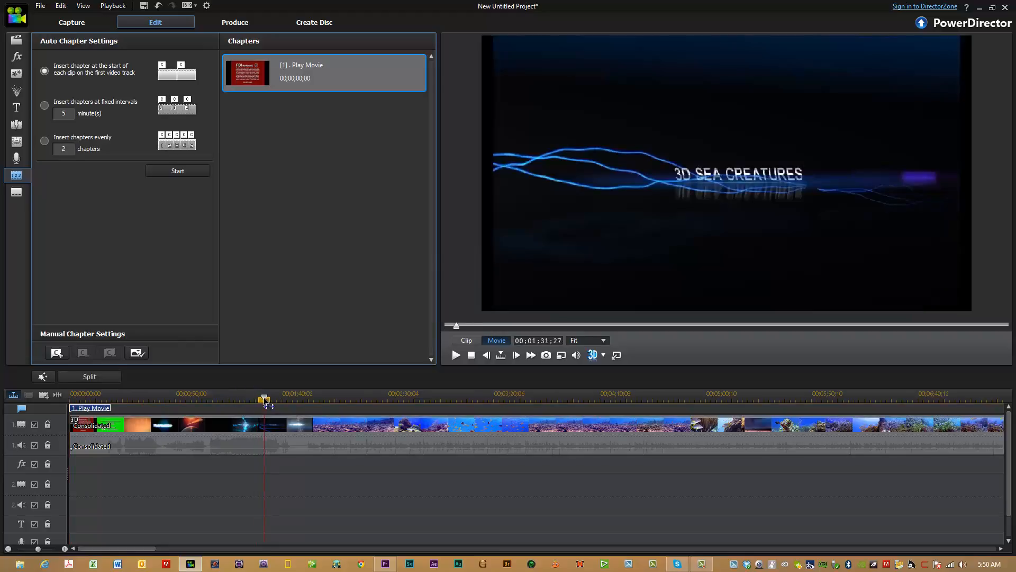
drag(268, 402, 272, 402)
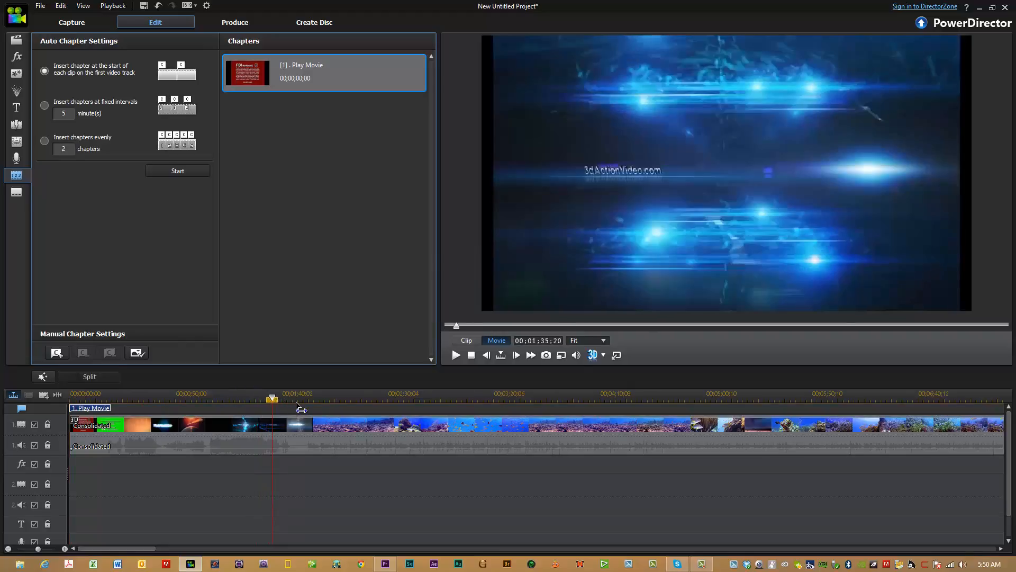
click(290, 398)
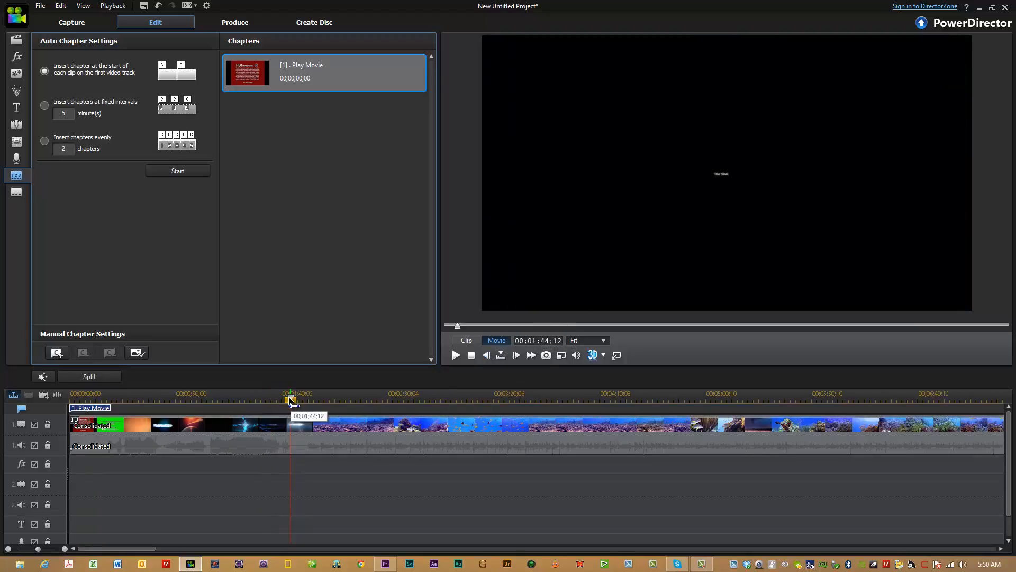
mouse_move(291, 401)
mouse_down()
mouse_move(309, 406)
mouse_move(291, 403)
mouse_up()
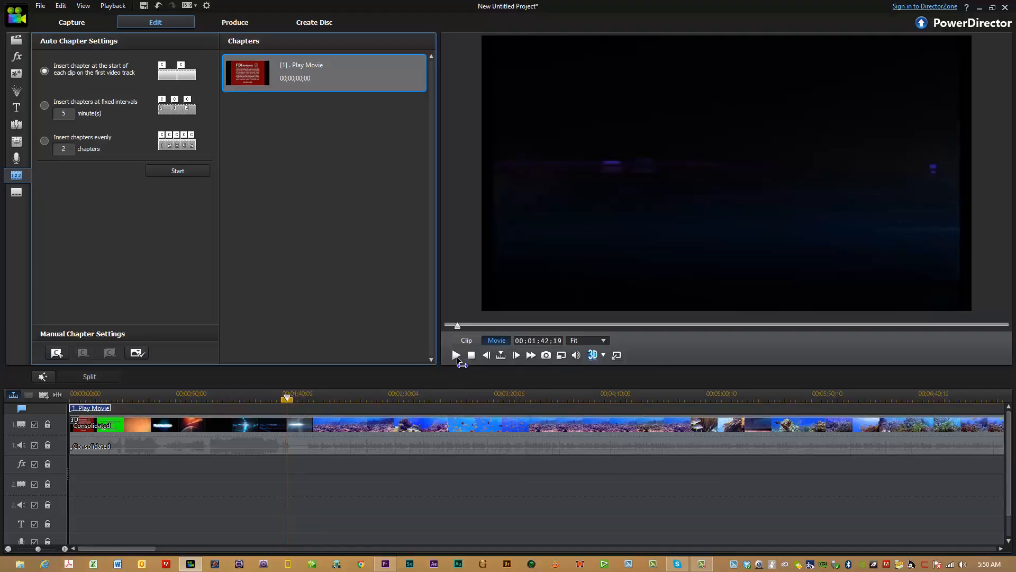
click(456, 357)
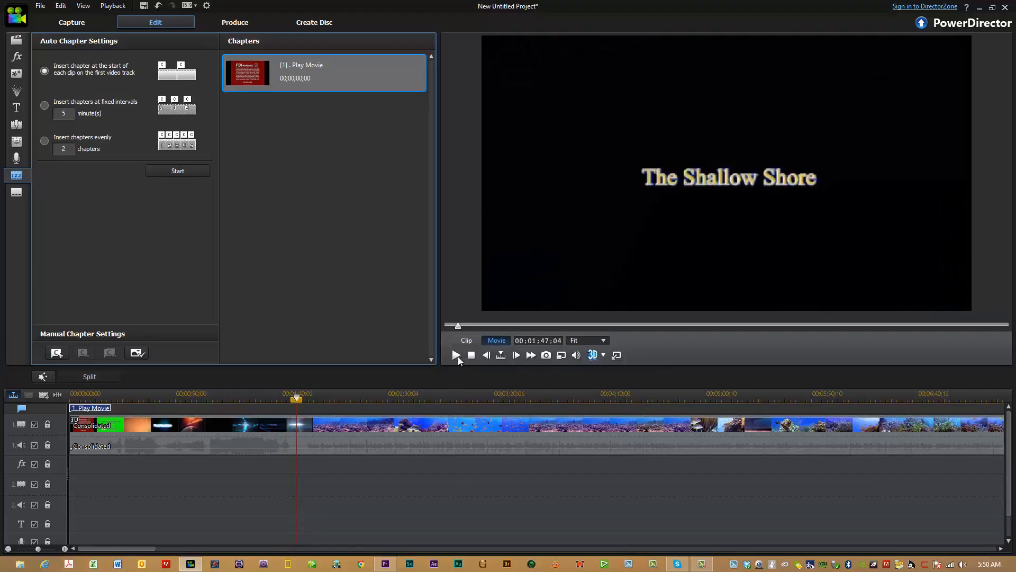
click(290, 398)
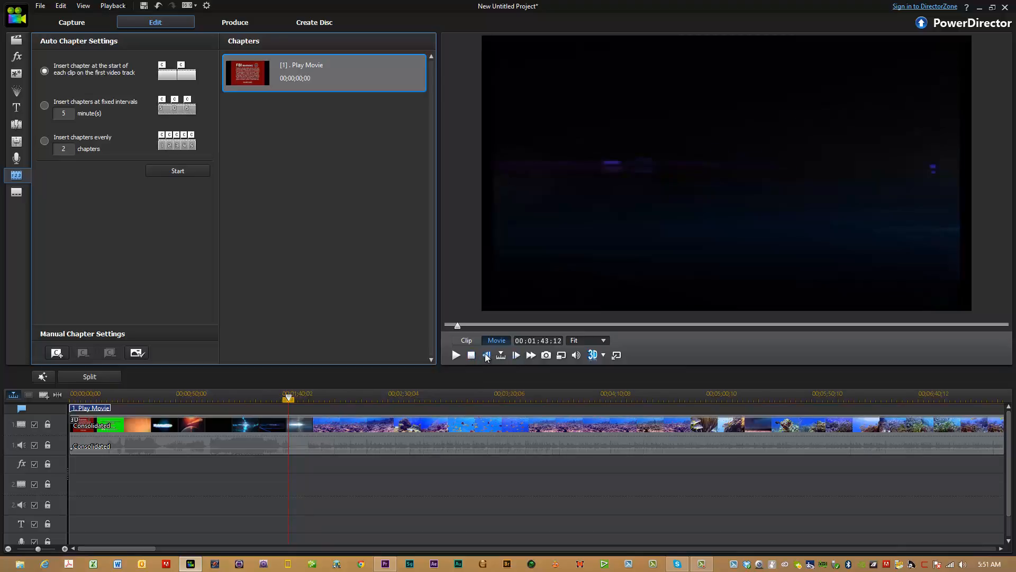
click(517, 356)
click(516, 356)
click(517, 357)
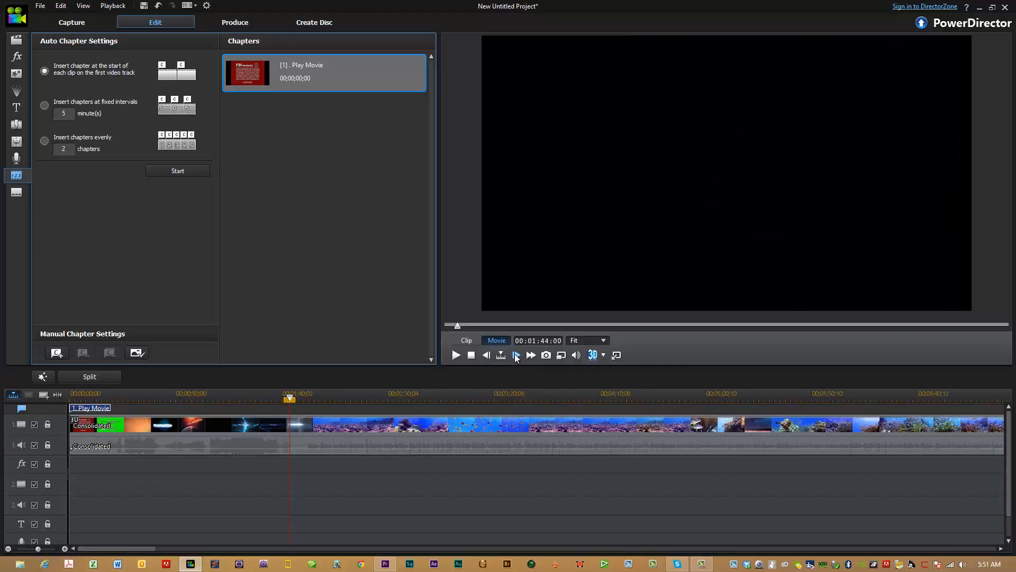
click(57, 353)
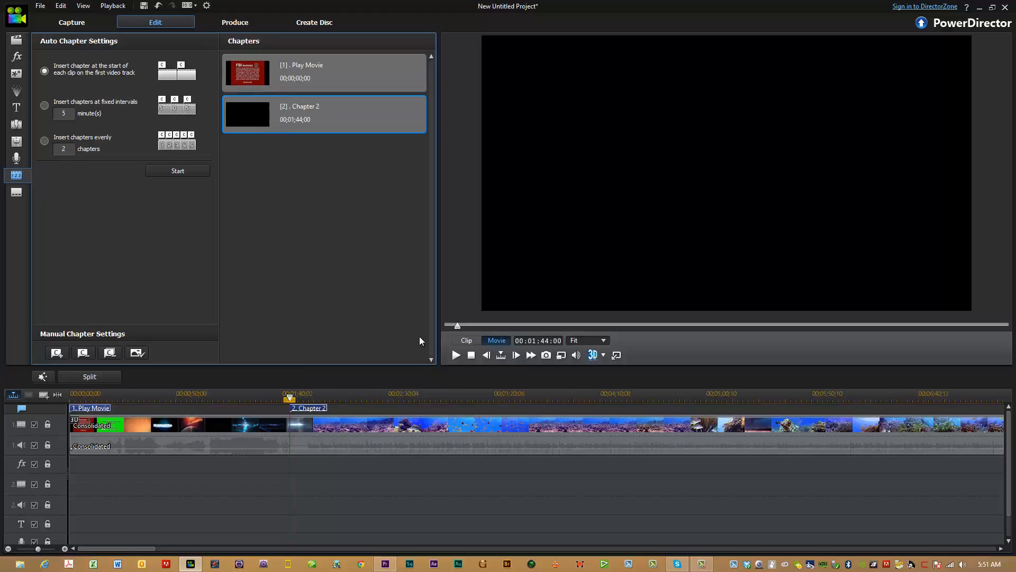
Set the second chapter's thumbnail to the coral reef frame at 00:01:53:00.
click(455, 356)
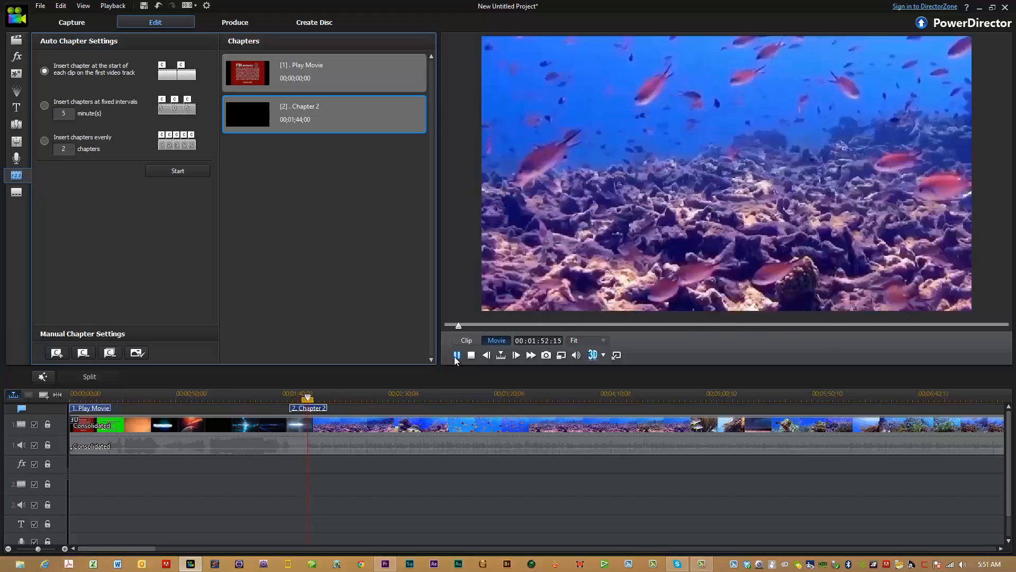
click(457, 356)
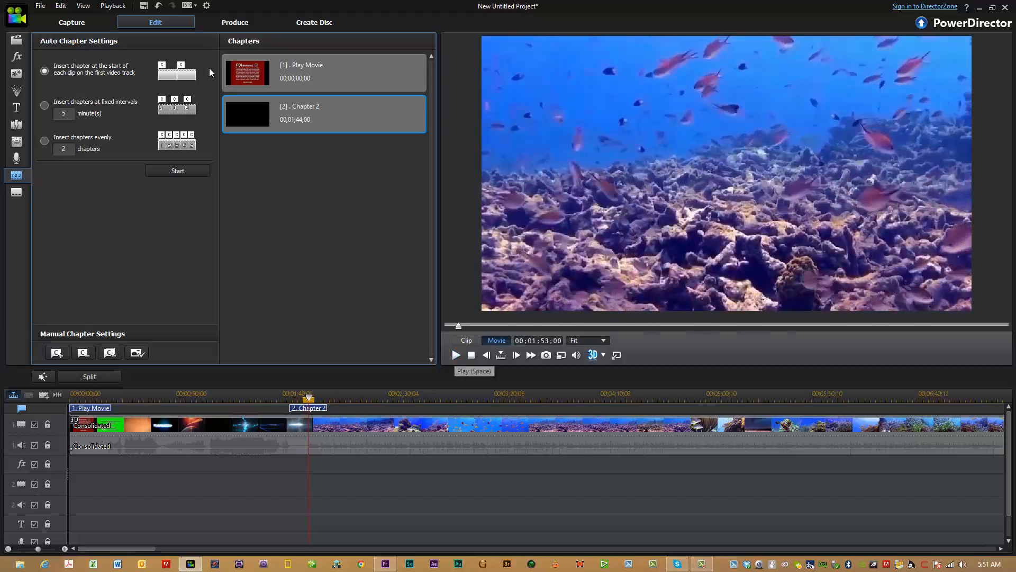
click(140, 353)
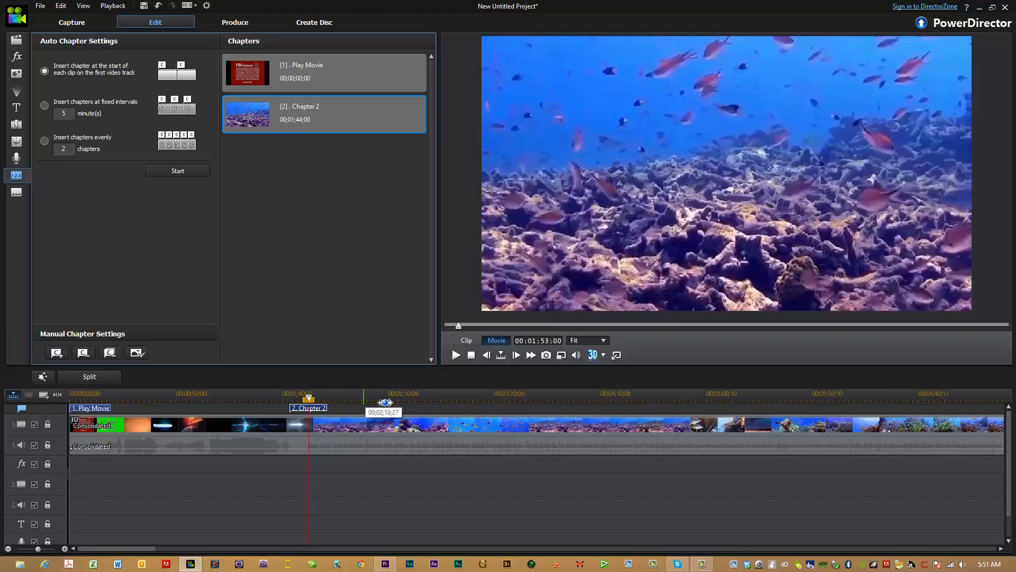
Open the Chapter Room in the 3D Coral Reef Aquarium v(11) project and review its full list of chapters.
mouse_move(517, 398)
mouse_down()
mouse_move(291, 397)
mouse_move(357, 397)
mouse_up()
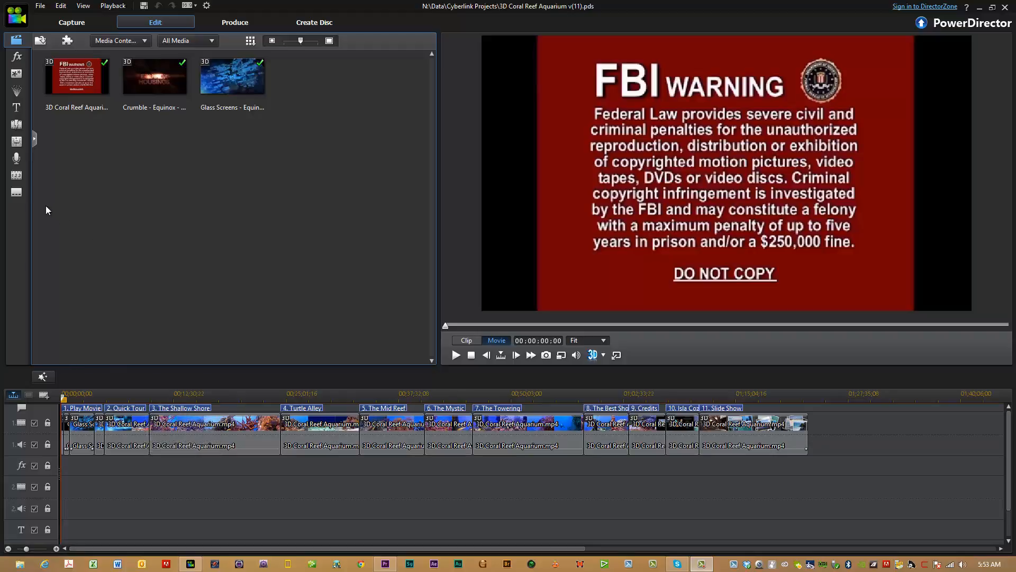
click(16, 181)
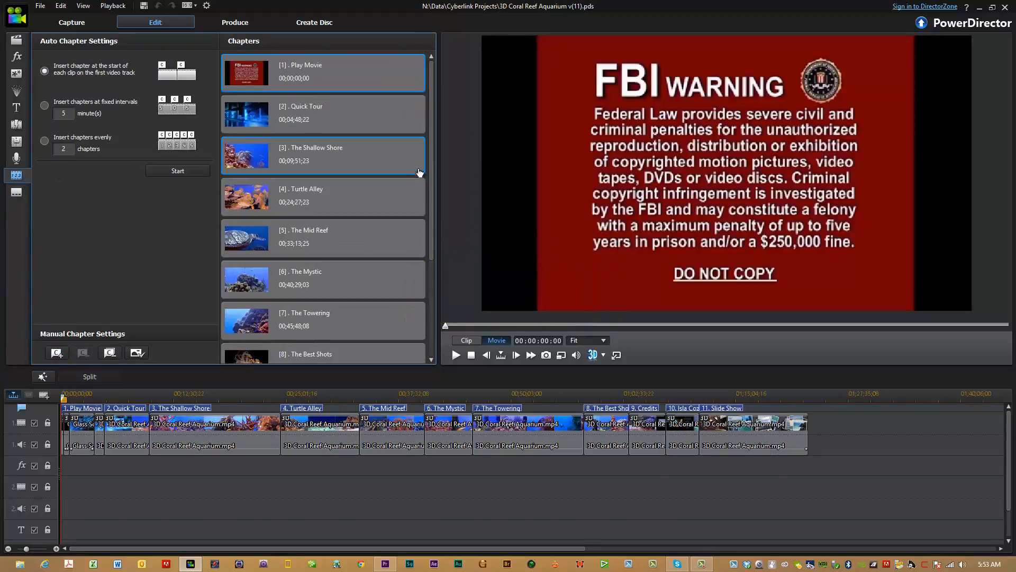
drag(434, 162, 427, 268)
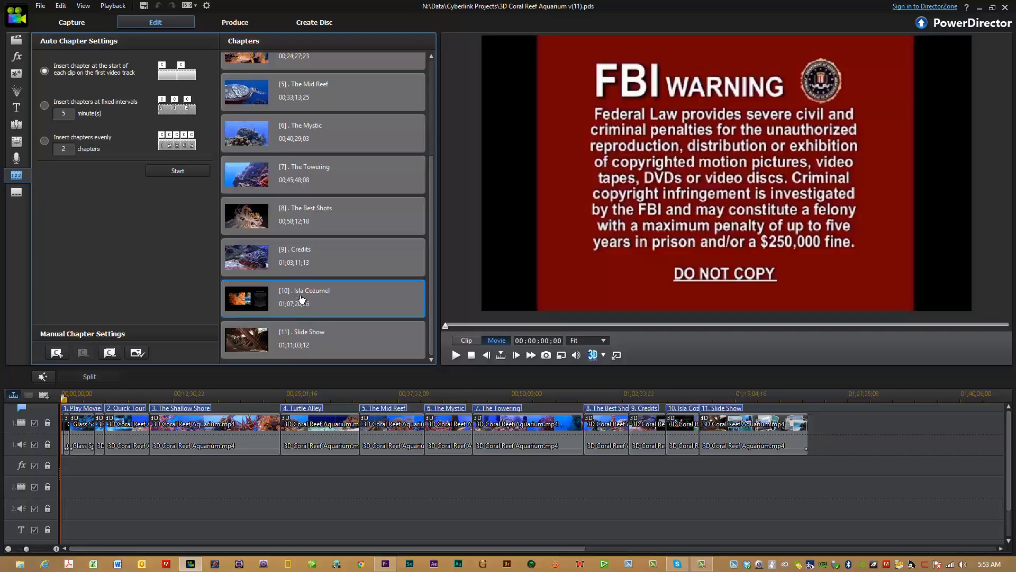
drag(429, 289, 435, 149)
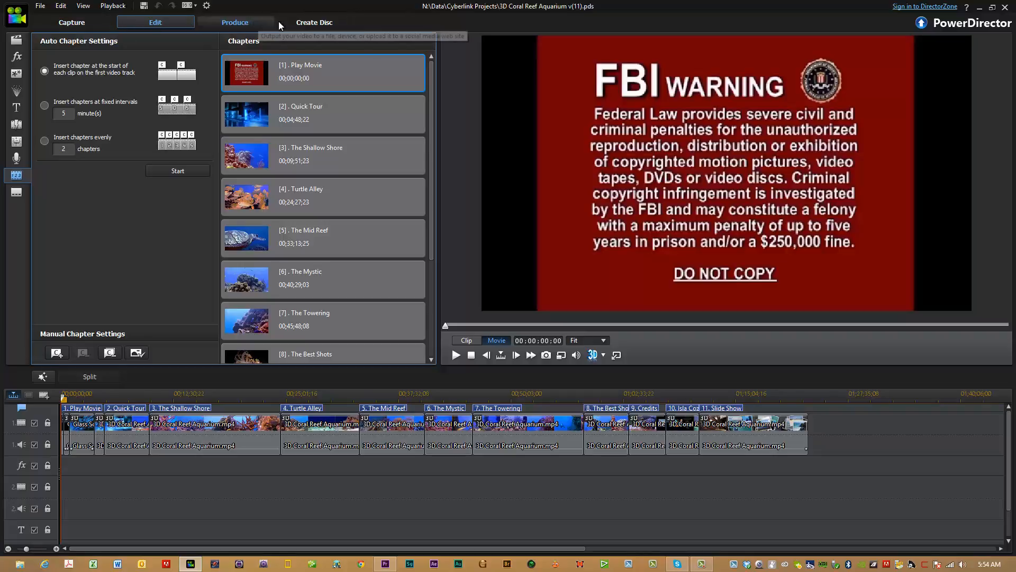
Switch to disc creation and look through all available disc menu templates.
click(329, 25)
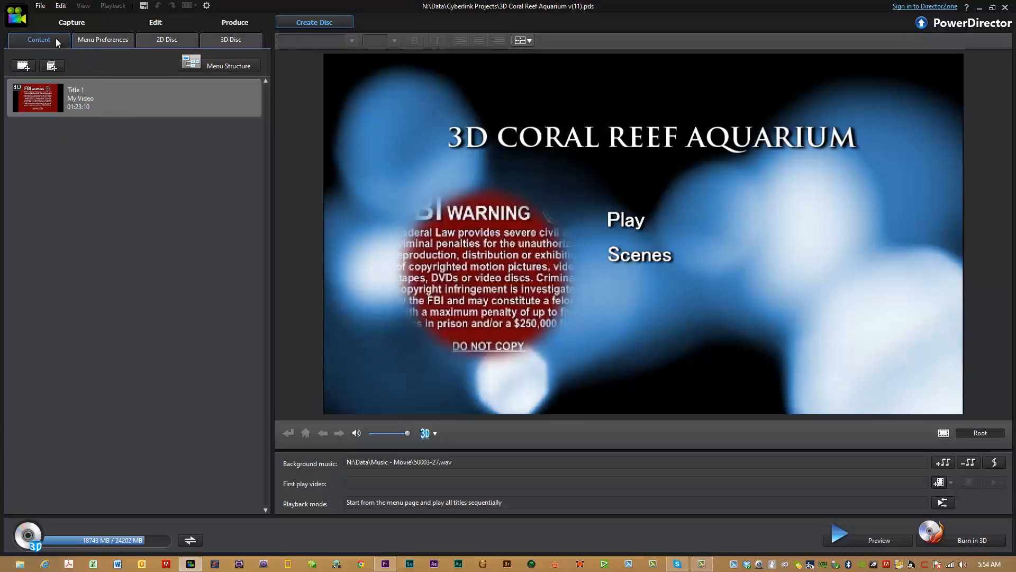
click(102, 41)
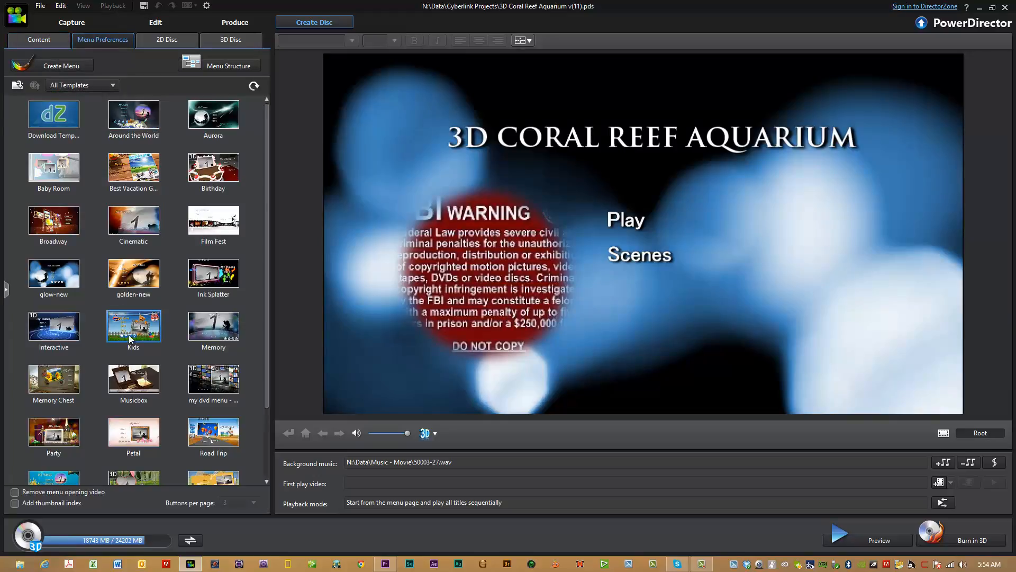
drag(266, 284, 267, 420)
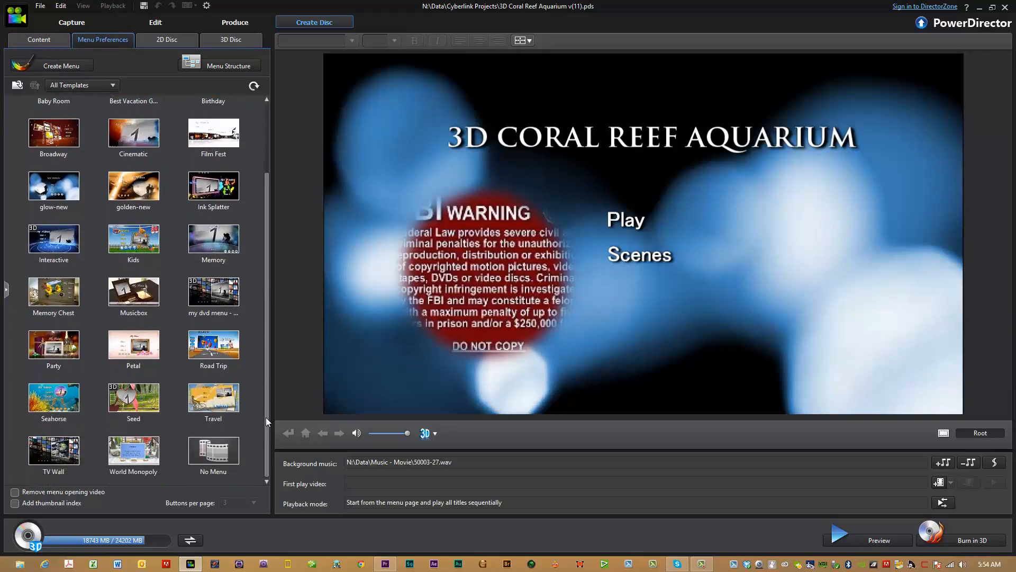
drag(267, 380, 264, 266)
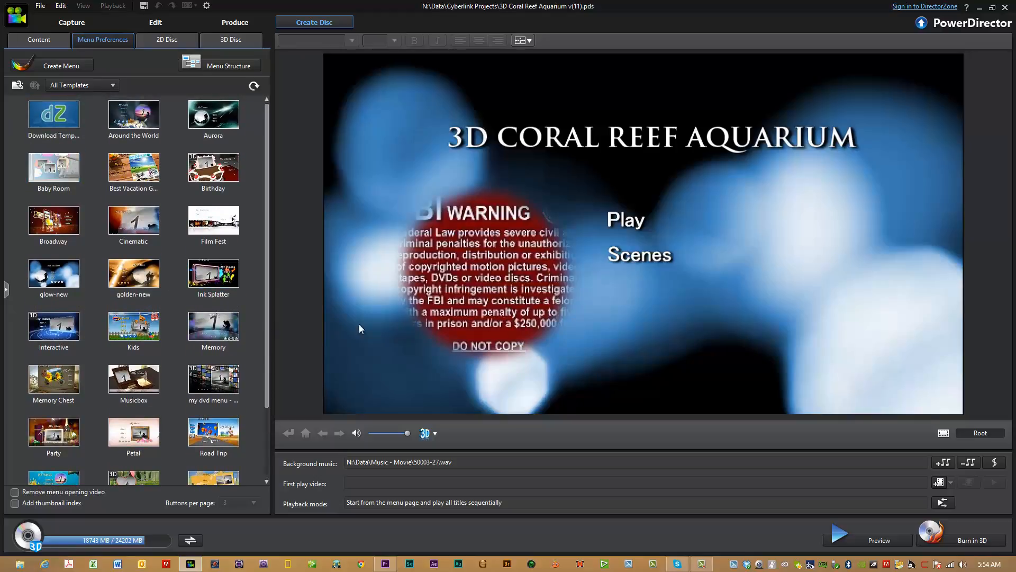
drag(268, 295, 269, 268)
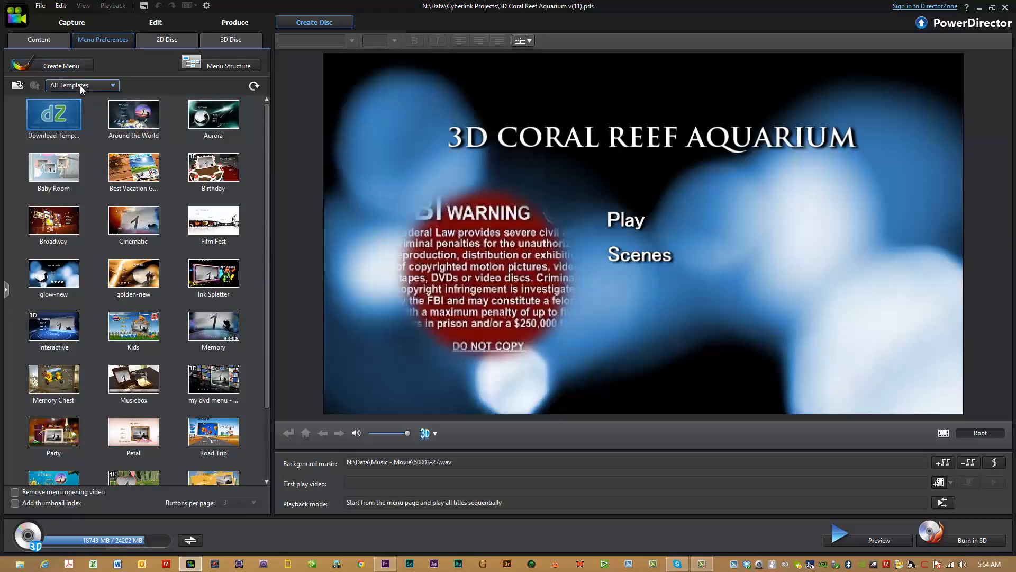
Display the first chapter page from the menu structure and check the font size options for its The Shallow Shore caption.
click(189, 66)
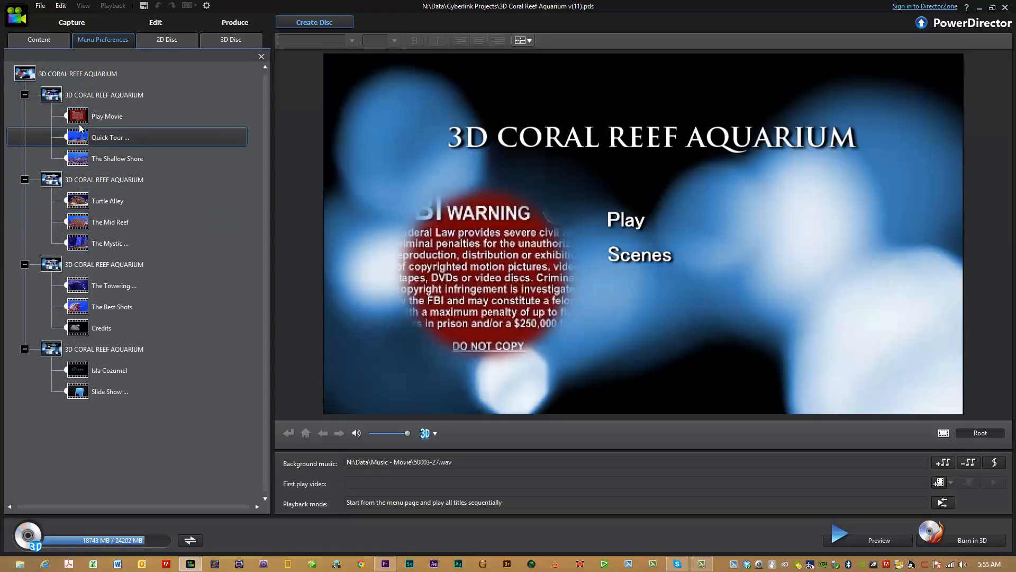
click(85, 93)
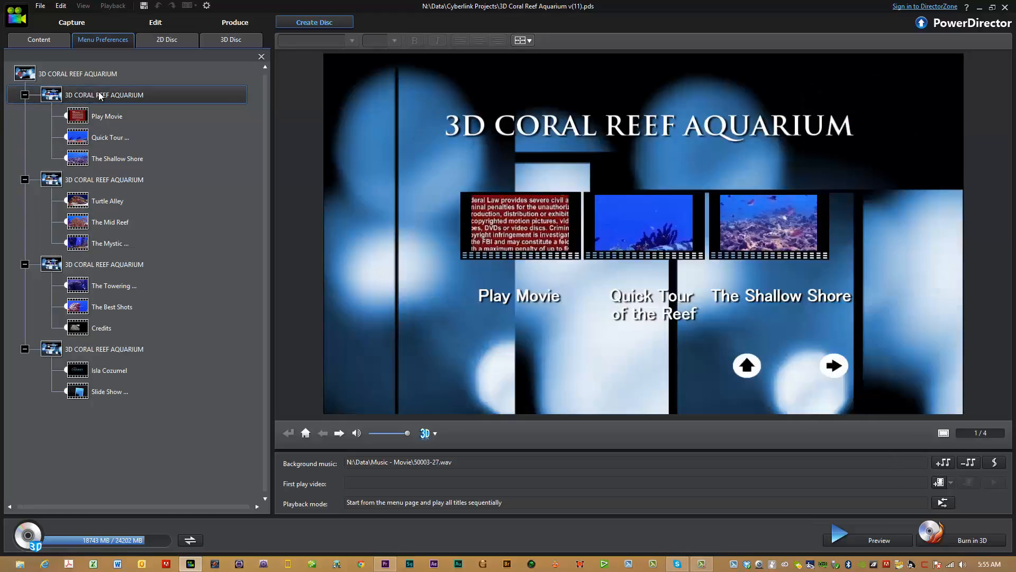
click(460, 113)
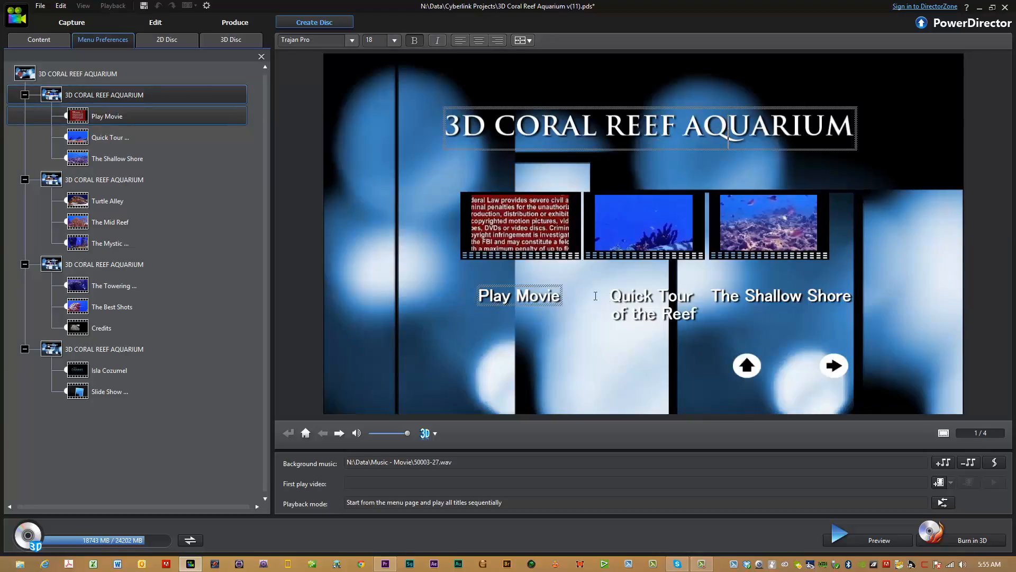
click(671, 299)
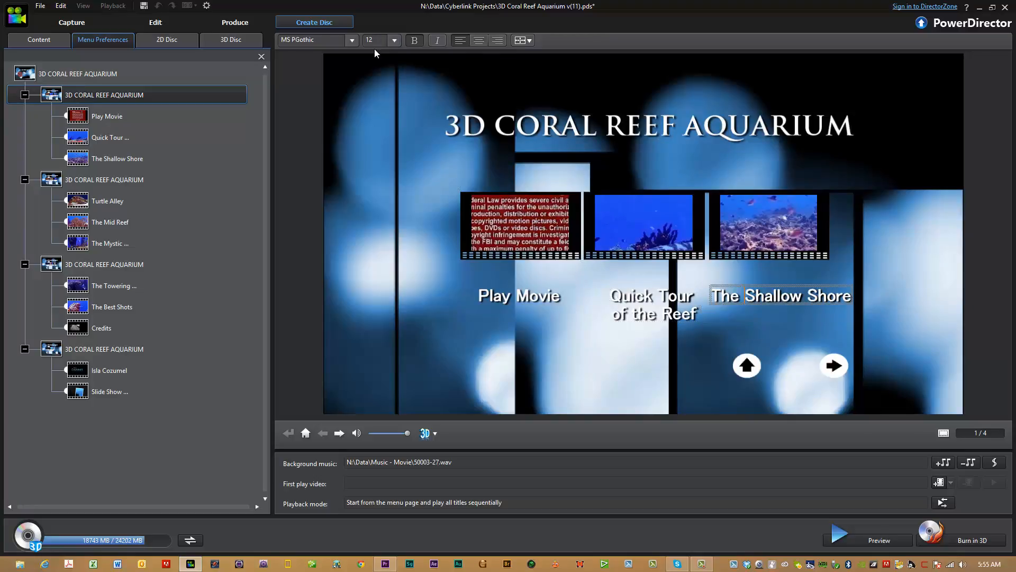
click(395, 41)
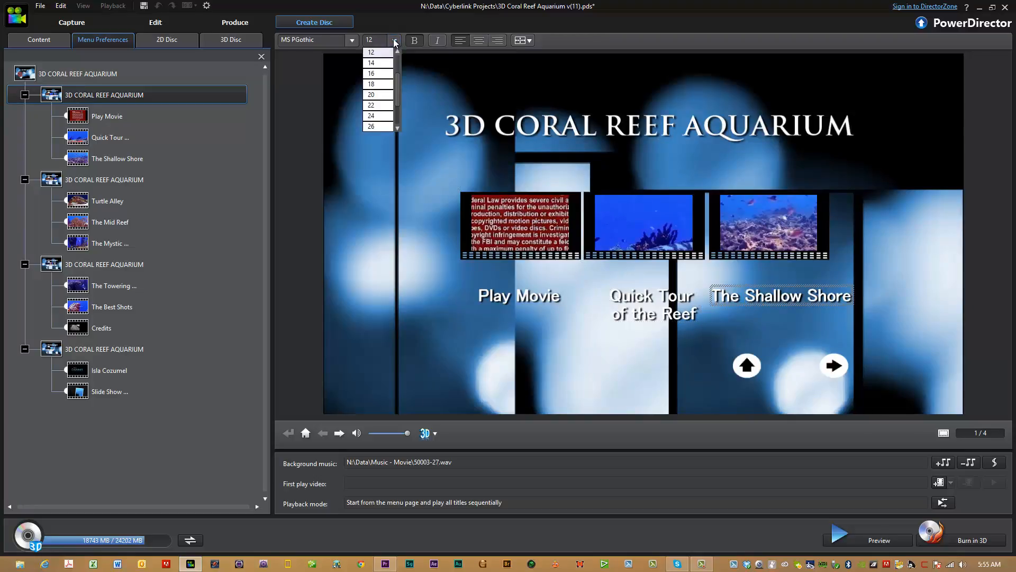
click(394, 41)
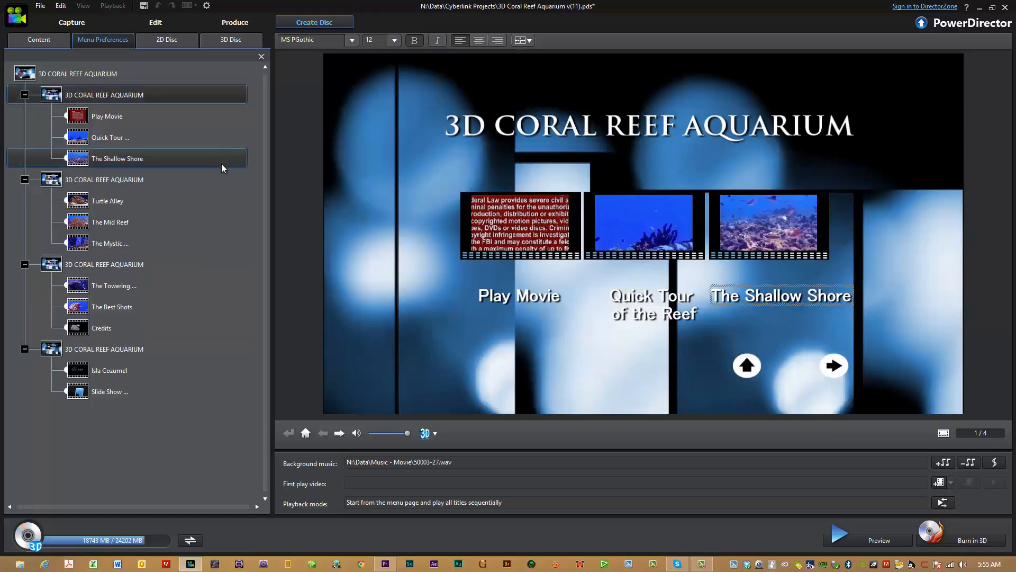
View the menu page with the Isla Cozumel and Slide Show chapters, and return to the first chapter page.
click(104, 353)
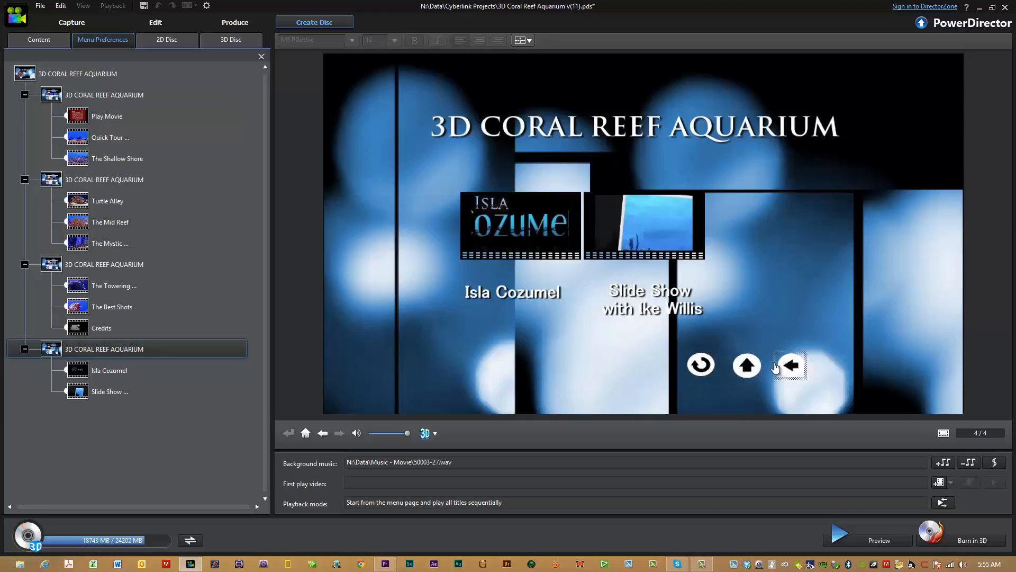
click(95, 95)
click(135, 111)
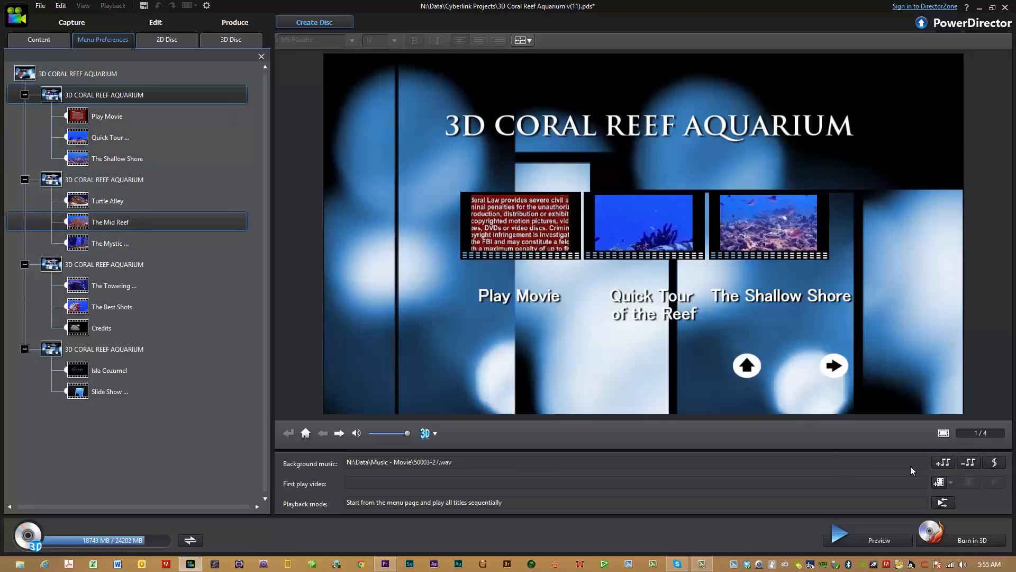
Check the menu background music settings and close them without applying anything.
click(942, 463)
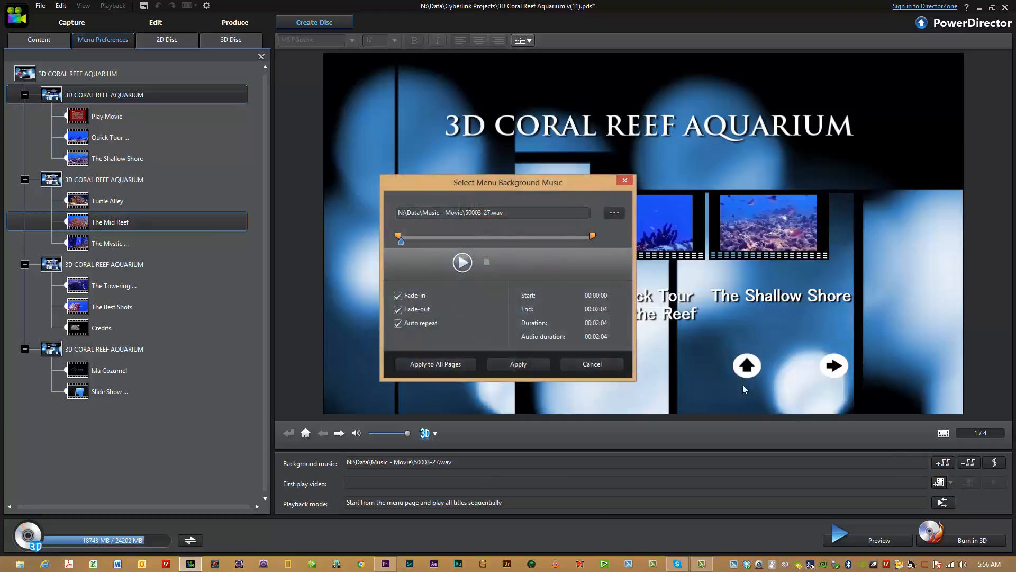
click(609, 369)
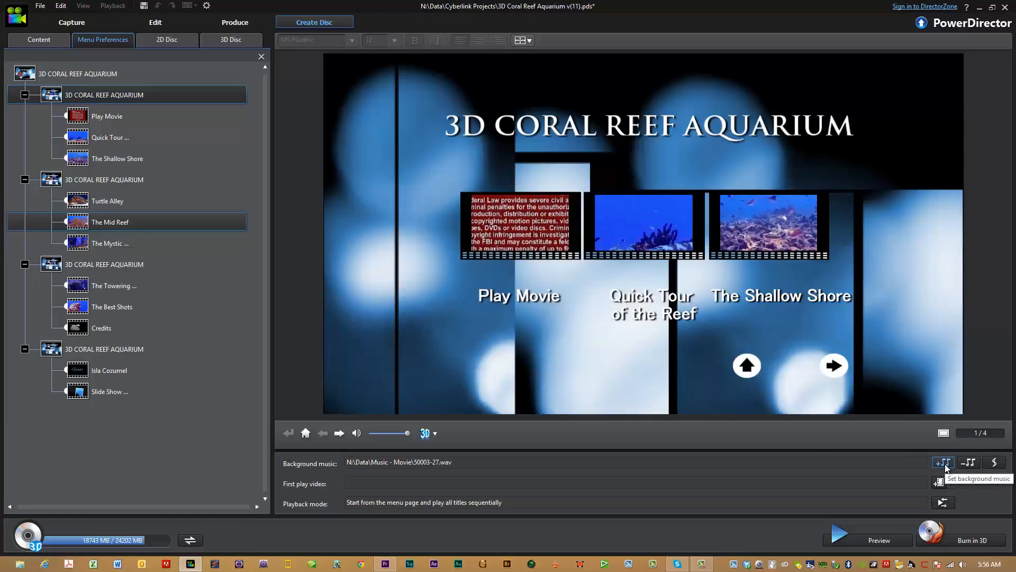
click(666, 263)
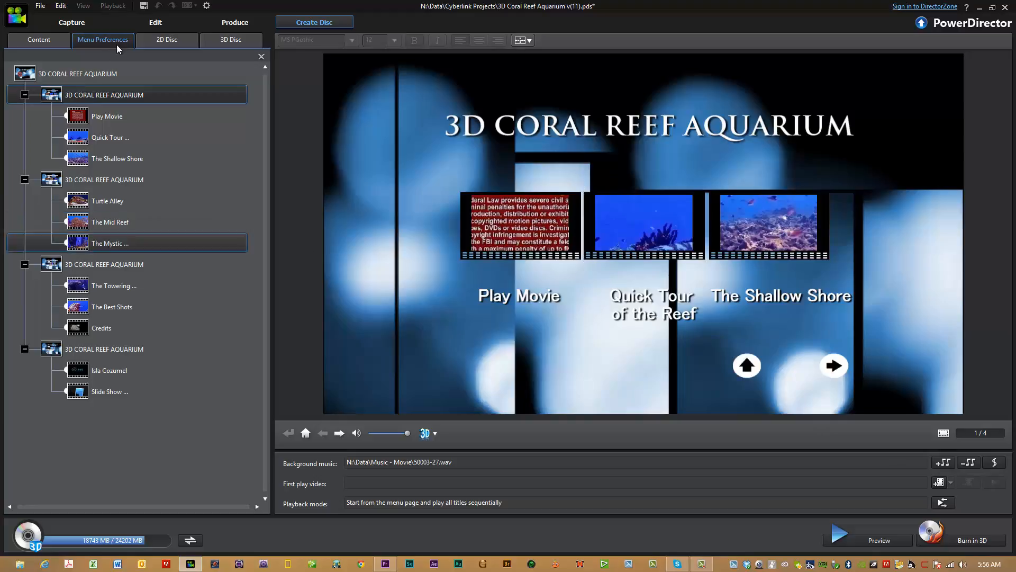
Review the 3D Blu-ray disc's video recording format, aspect ratio and encoding quality options.
click(233, 41)
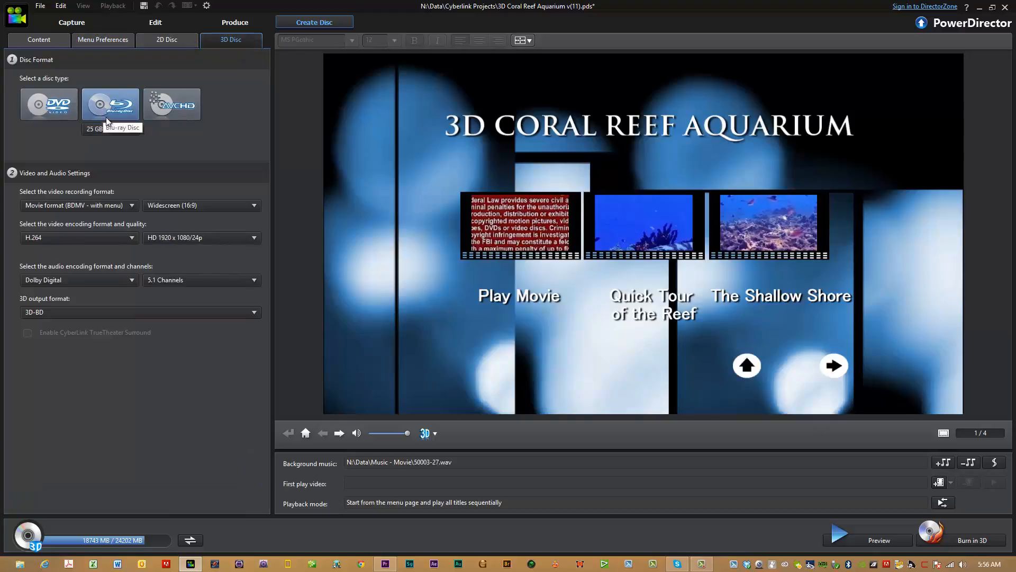
click(132, 208)
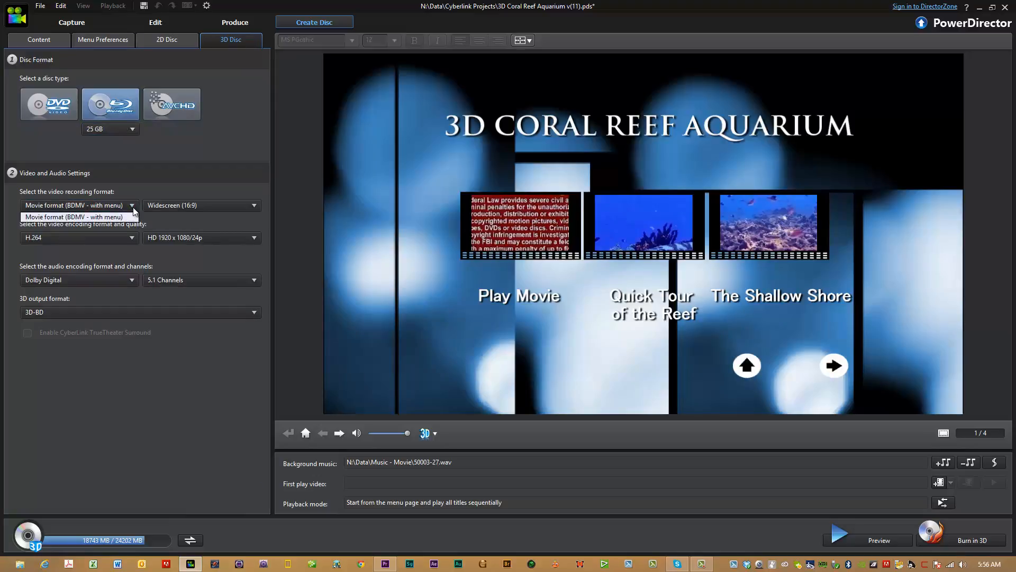
click(133, 209)
click(255, 206)
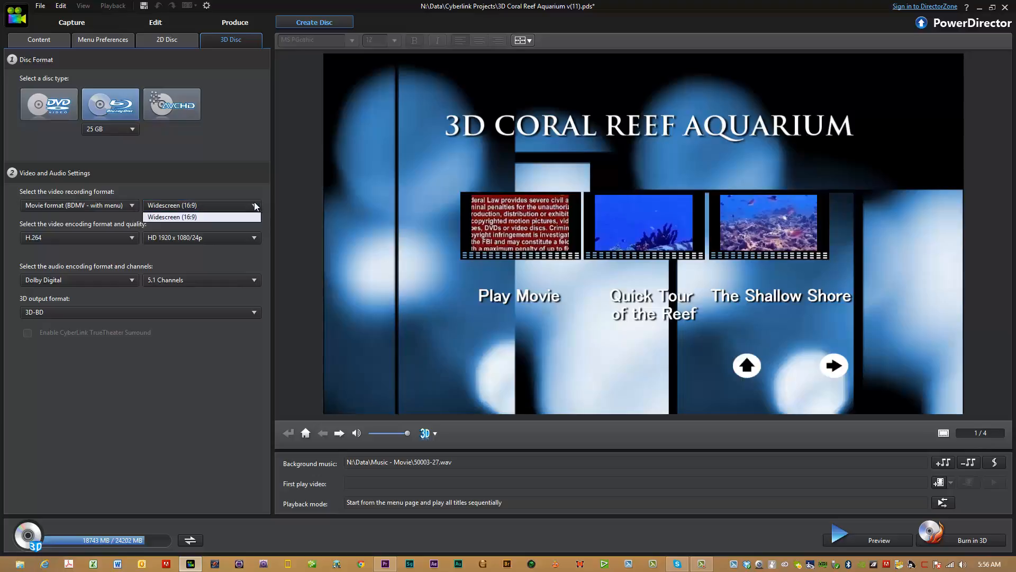
click(255, 206)
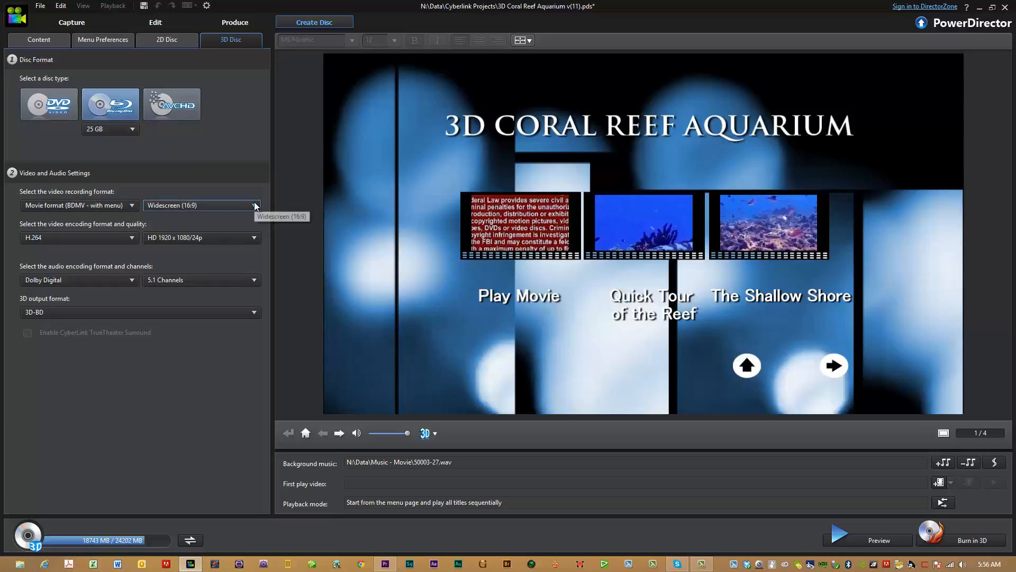
click(255, 238)
click(254, 238)
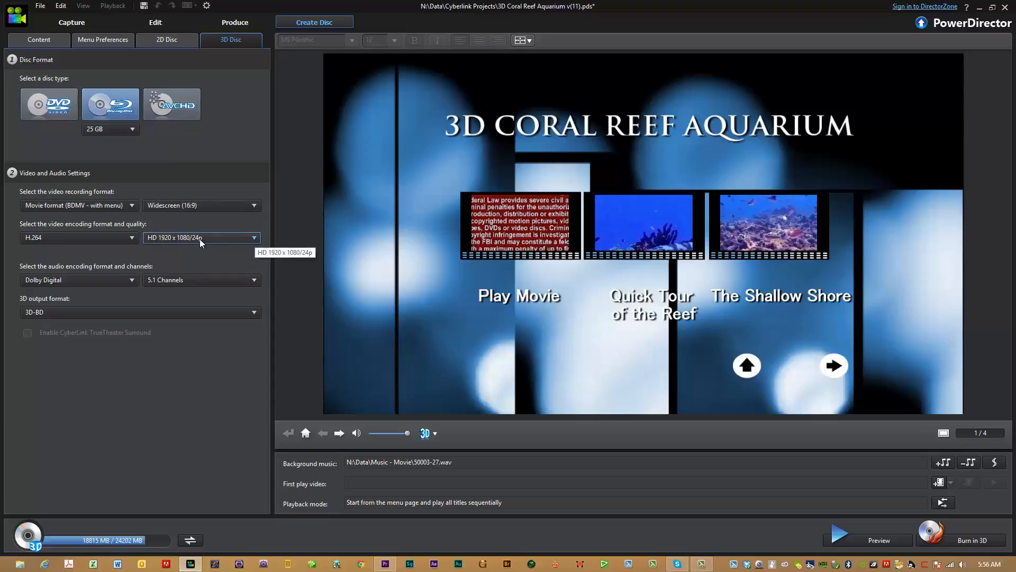
click(254, 238)
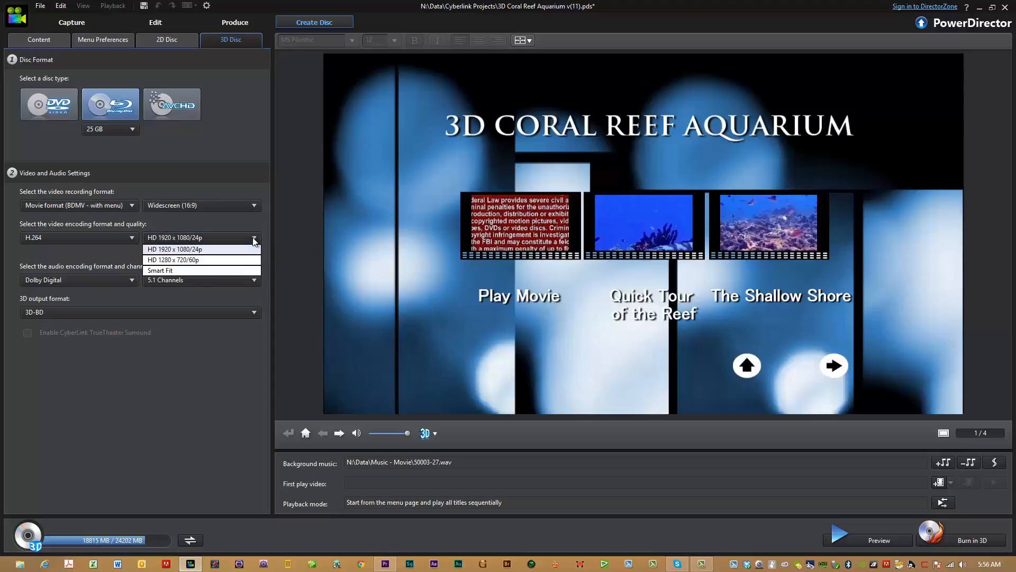
click(254, 238)
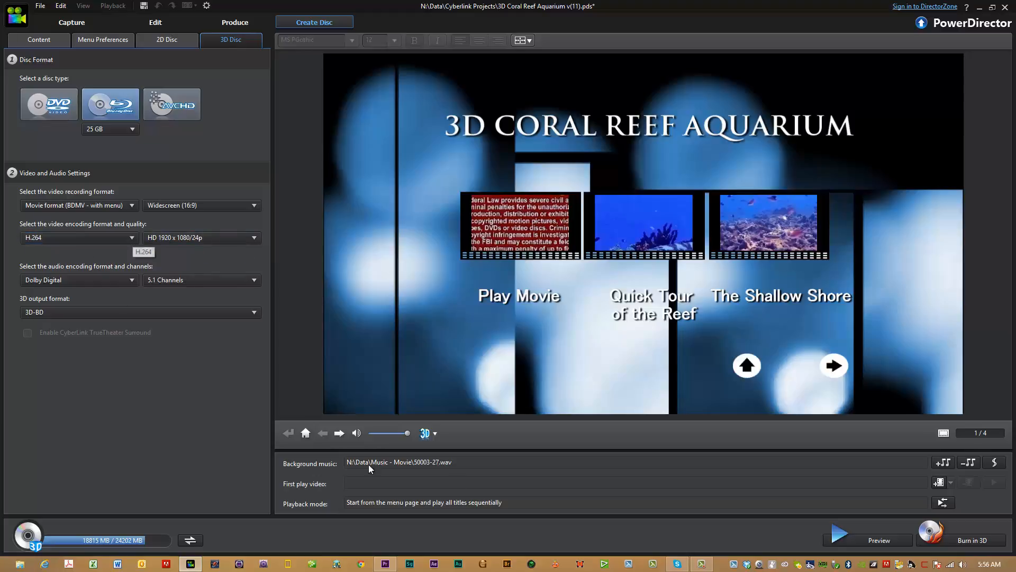
Try the final output settings with Create a folder enabled and the Desktop as folder directory, and cancel without burning.
click(930, 538)
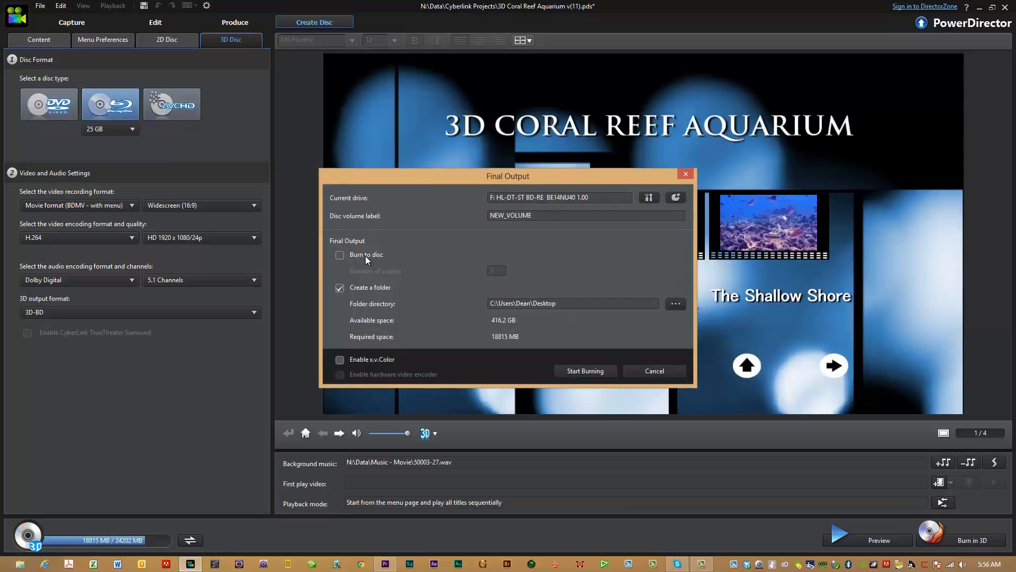
click(338, 288)
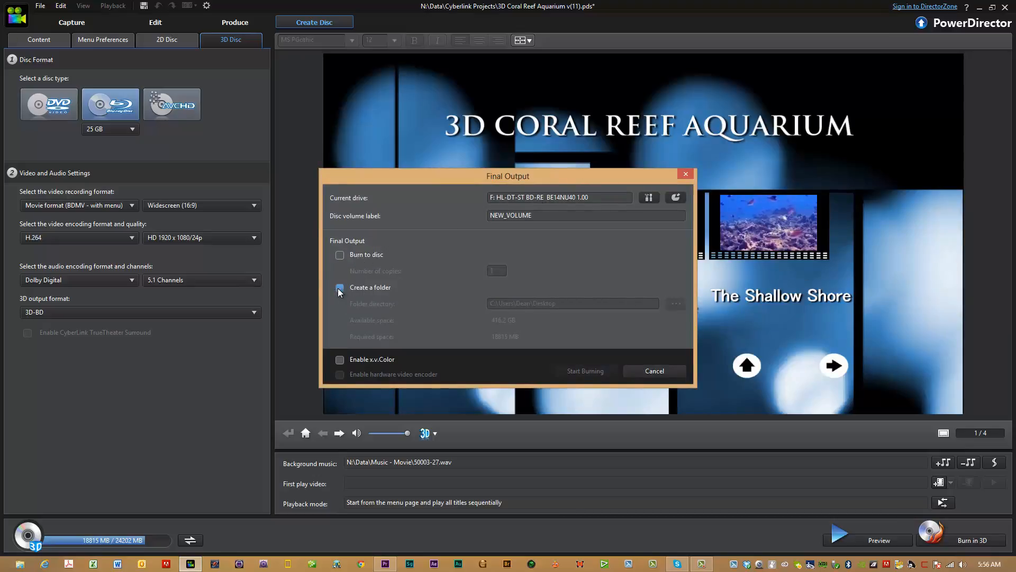
click(338, 289)
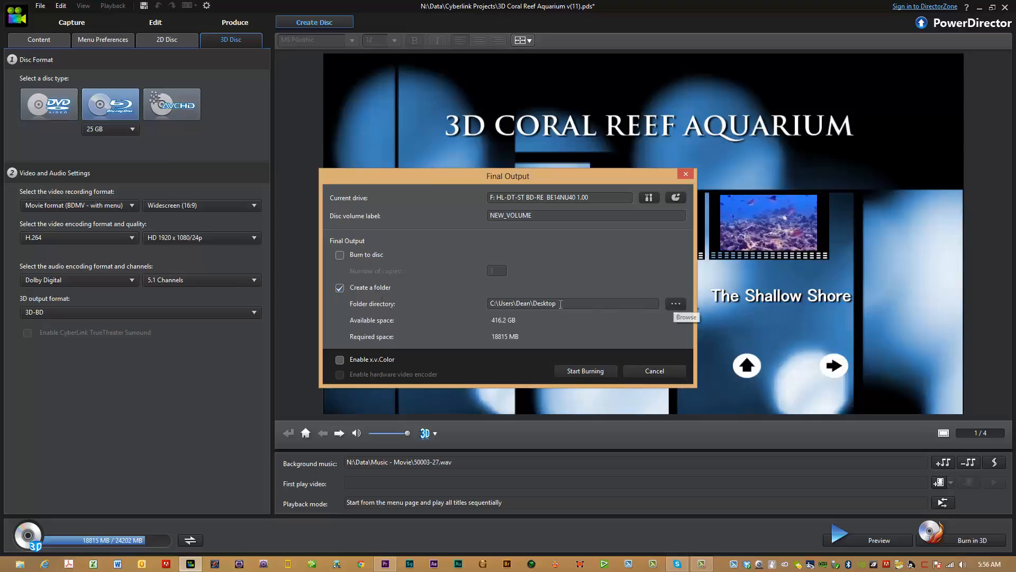
click(677, 305)
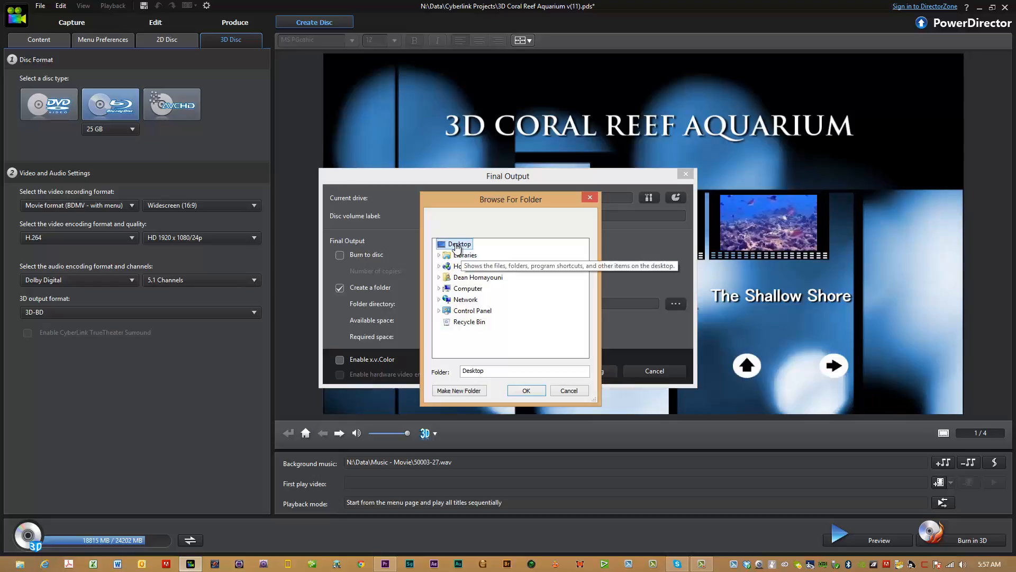
click(534, 392)
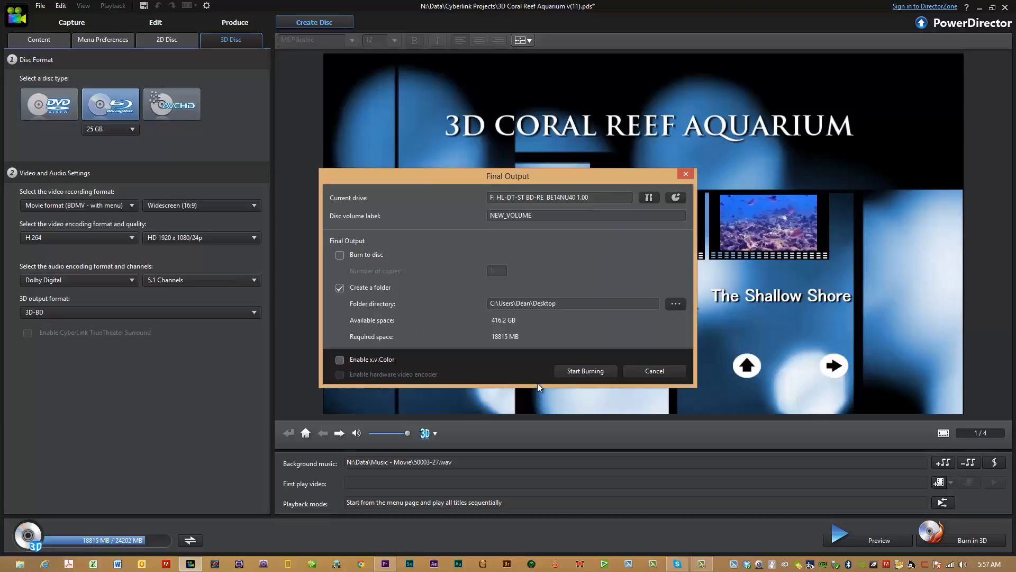
click(645, 372)
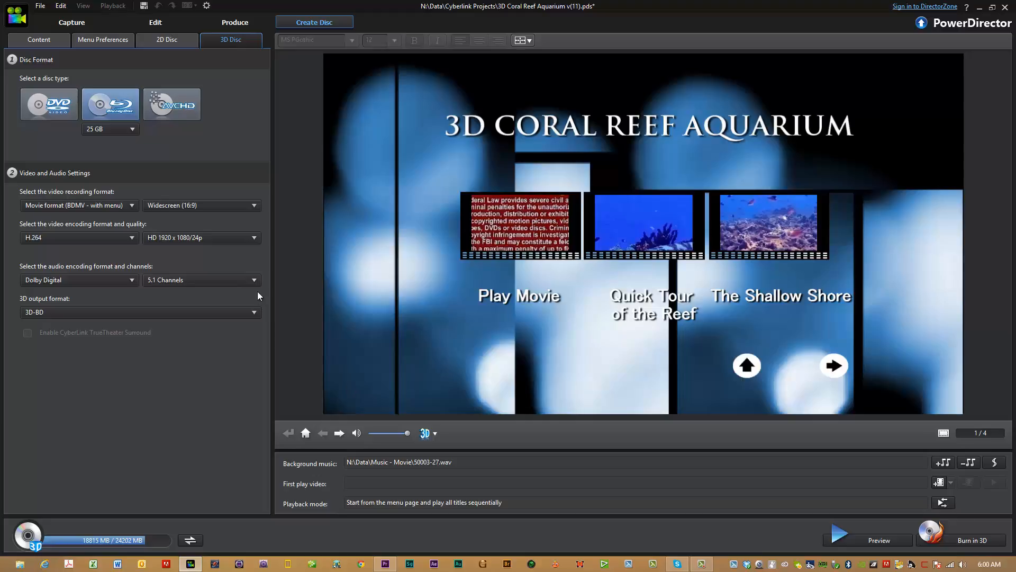
Return to the editing timeline and play the movie from 01:13:02:20 in the Slide Show chapter.
click(154, 26)
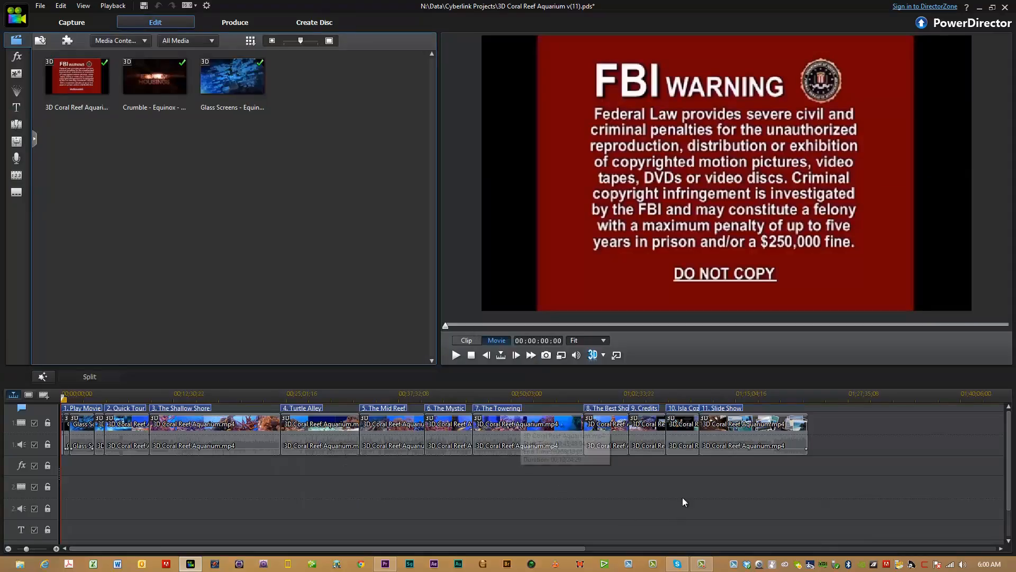
click(717, 395)
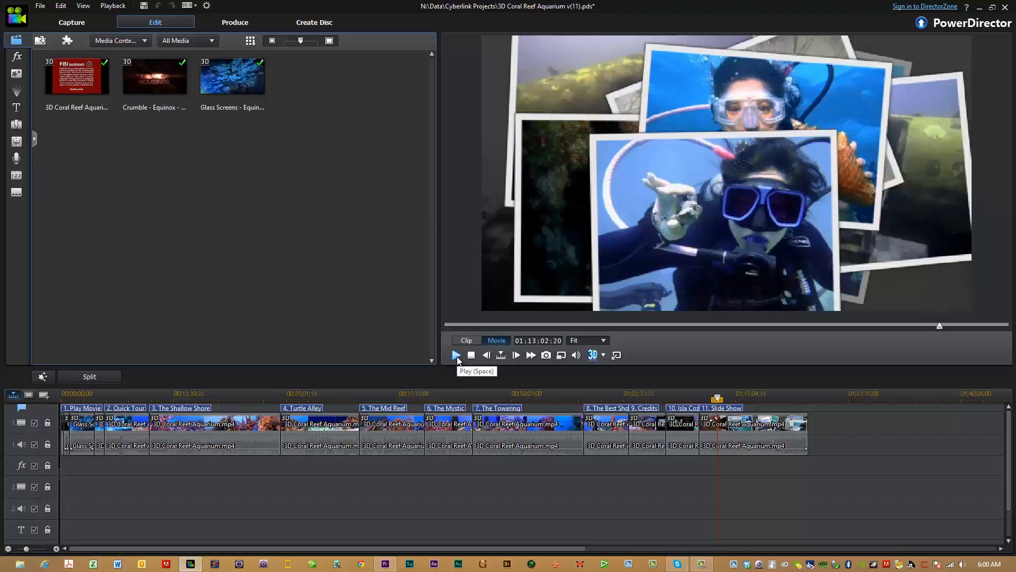
click(456, 355)
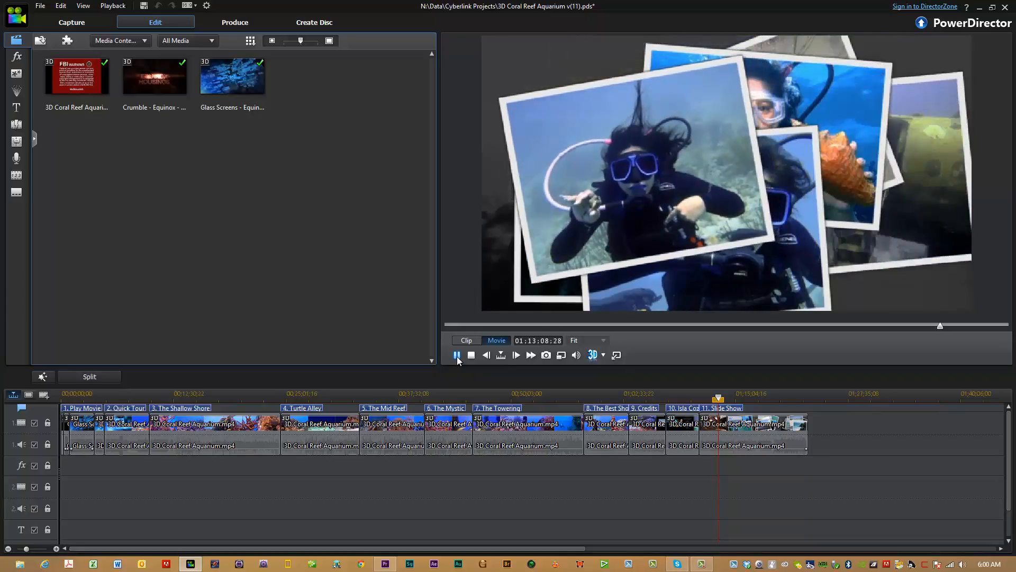
Pause the movie preview playing in the Slide Show chapter.
click(457, 355)
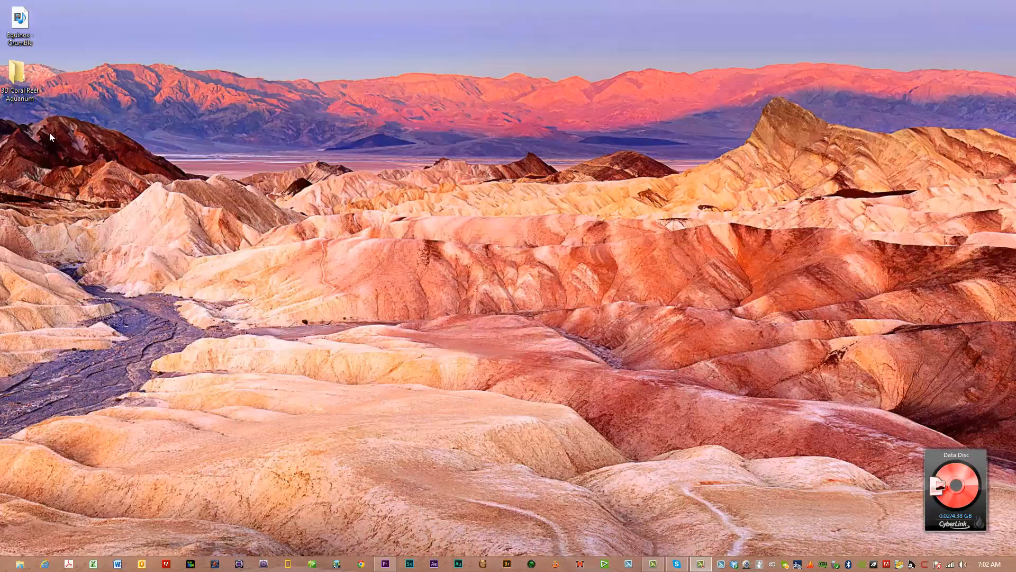
Switch to File Explorer, open the 3D Coral Reef Aquarium folder from the desktop and show its contents in List layout.
click(23, 102)
double_click(21, 80)
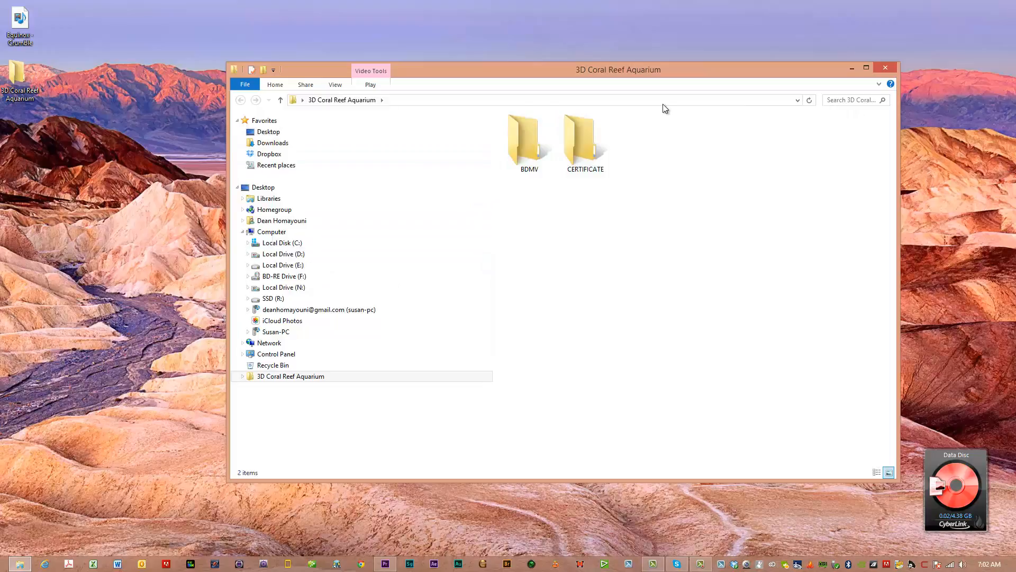
click(337, 85)
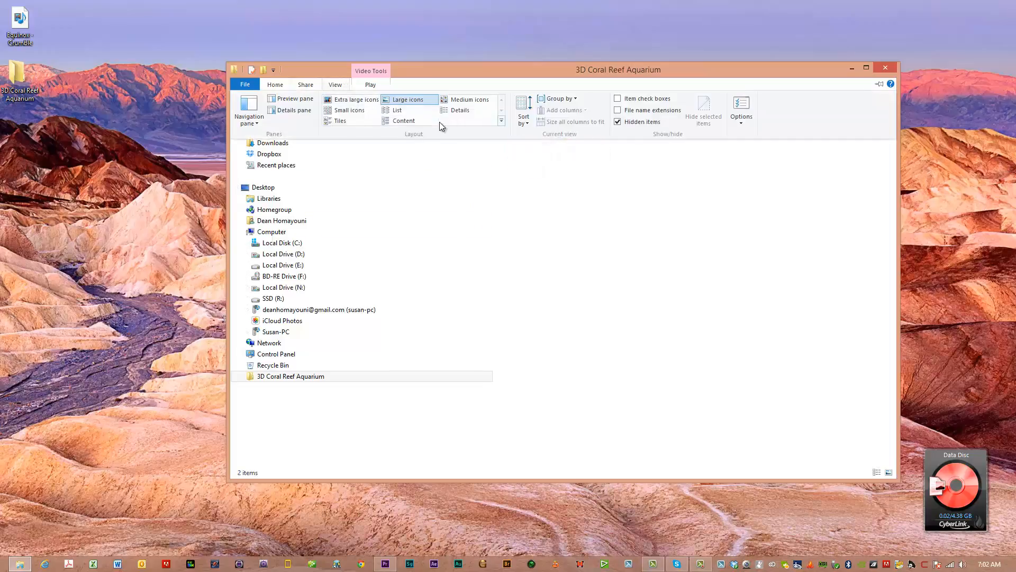
click(404, 110)
click(367, 189)
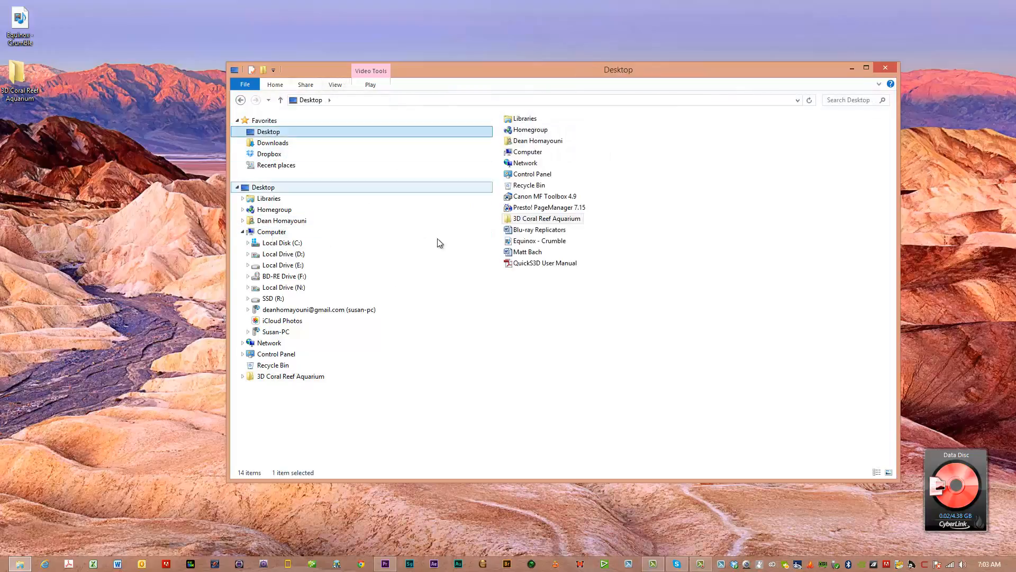
double_click(525, 218)
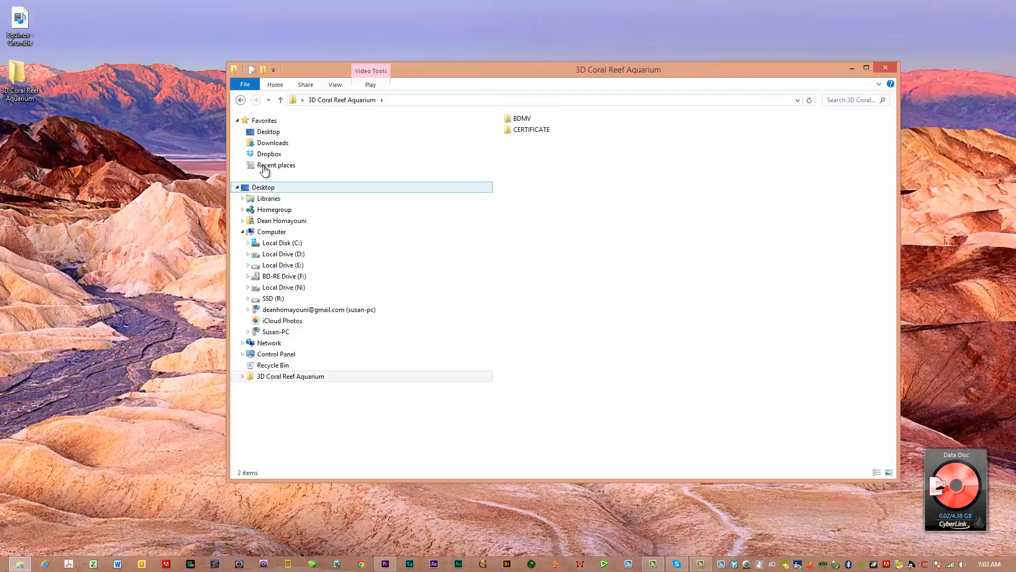
Reopen the 3D Coral Reef Aquarium folder, examine the contents of its BDMV subfolder, and close both folder windows.
click(260, 133)
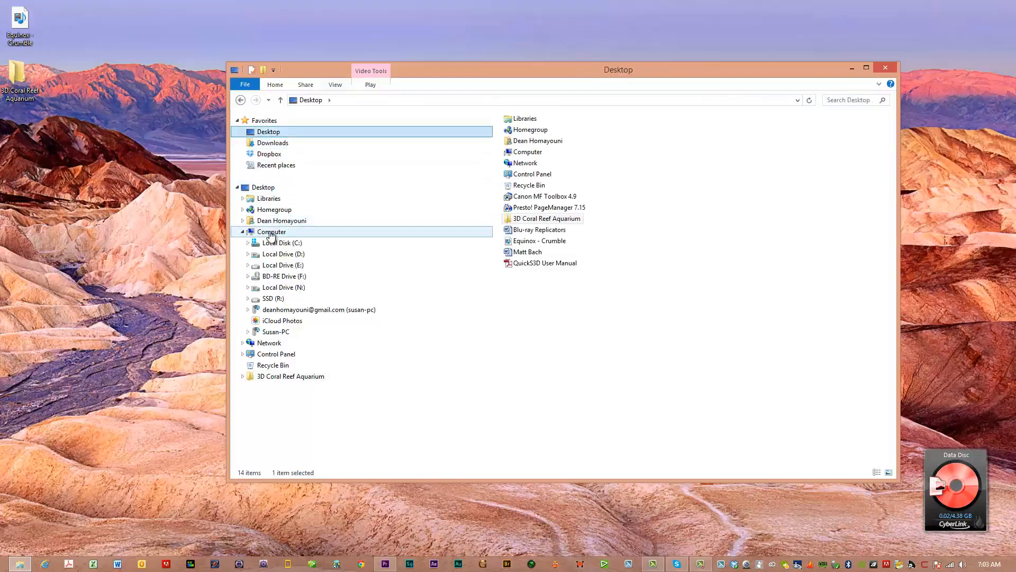
double_click(33, 97)
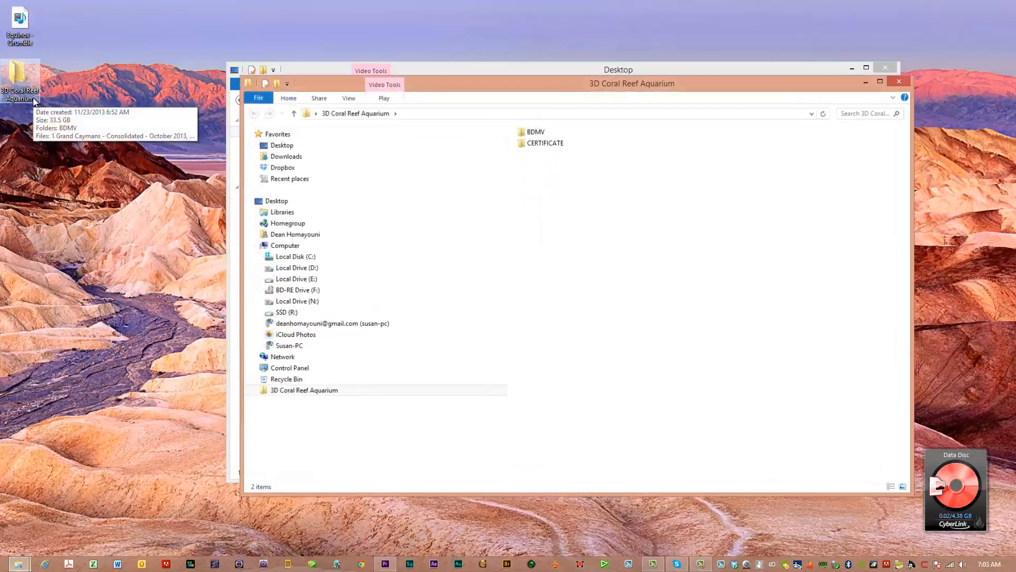
double_click(534, 133)
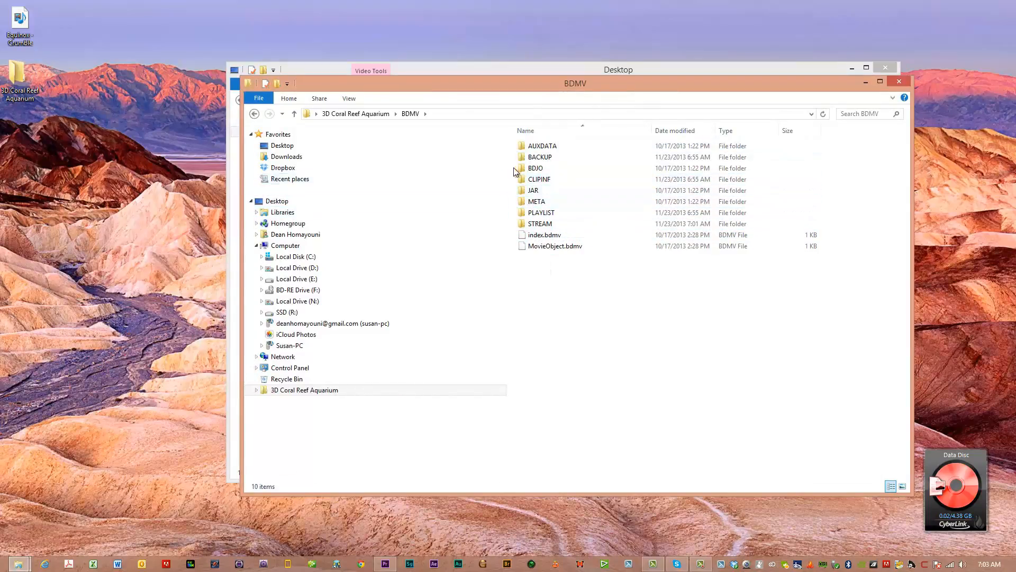
click(893, 81)
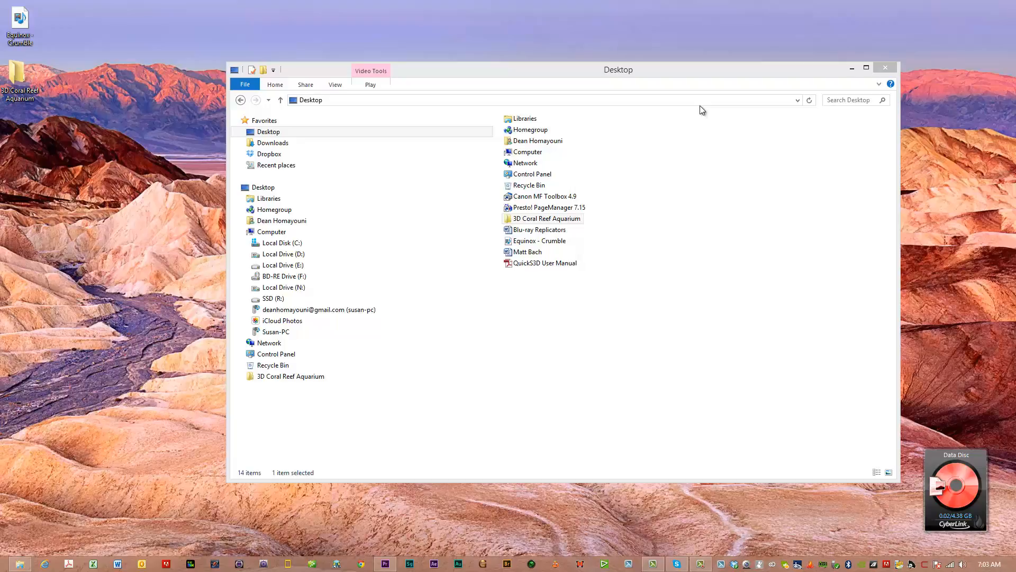
click(885, 69)
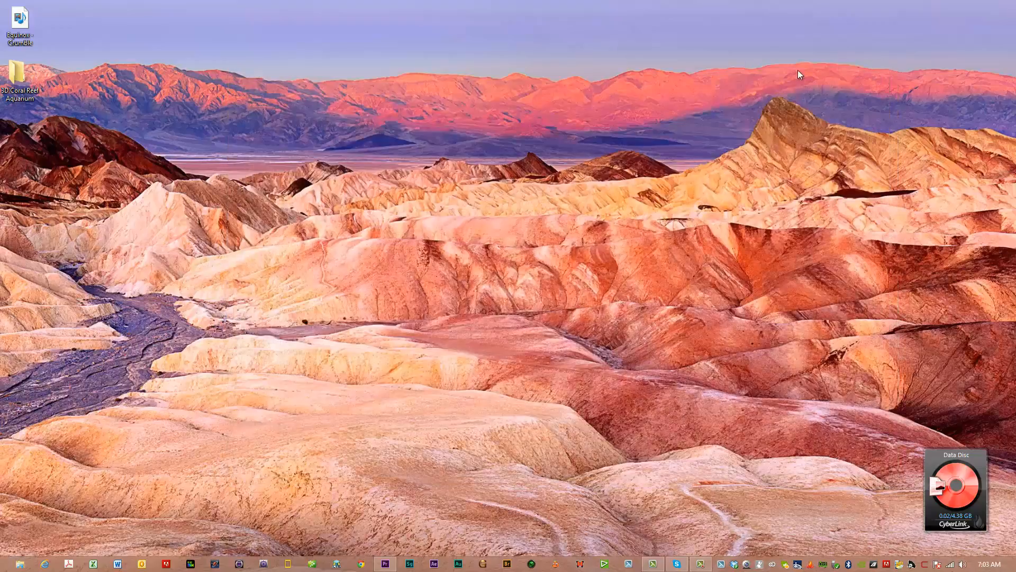
Open a data disc compilation in Power2Go and check which burning drives can be chosen.
mouse_move(27, 91)
click(930, 526)
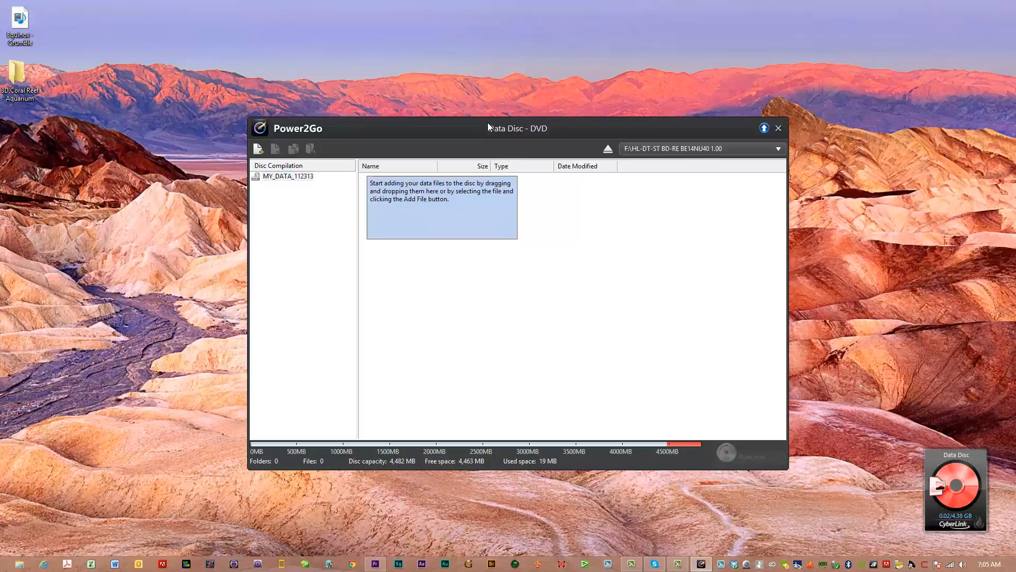
drag(473, 129, 517, 99)
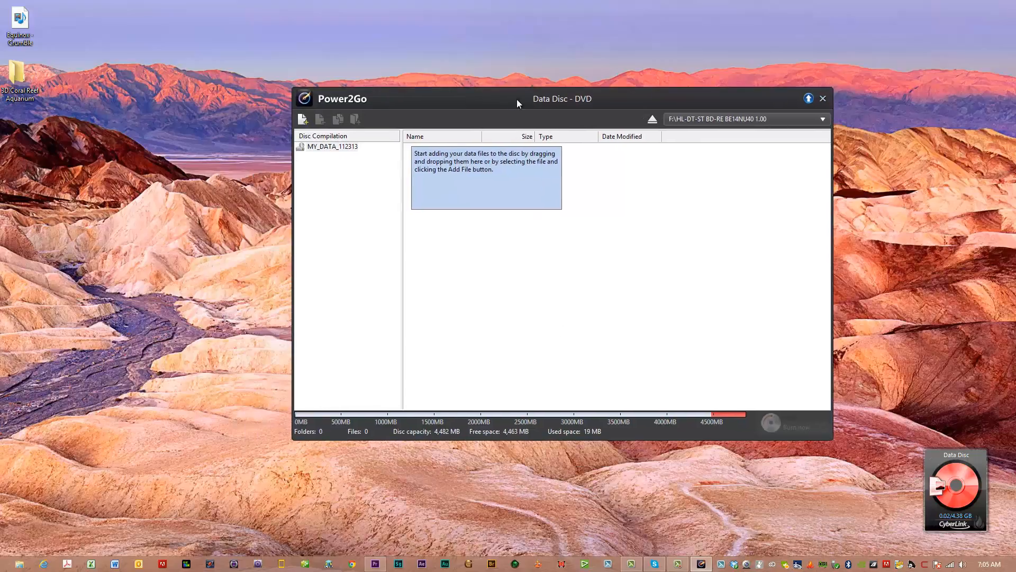
click(823, 119)
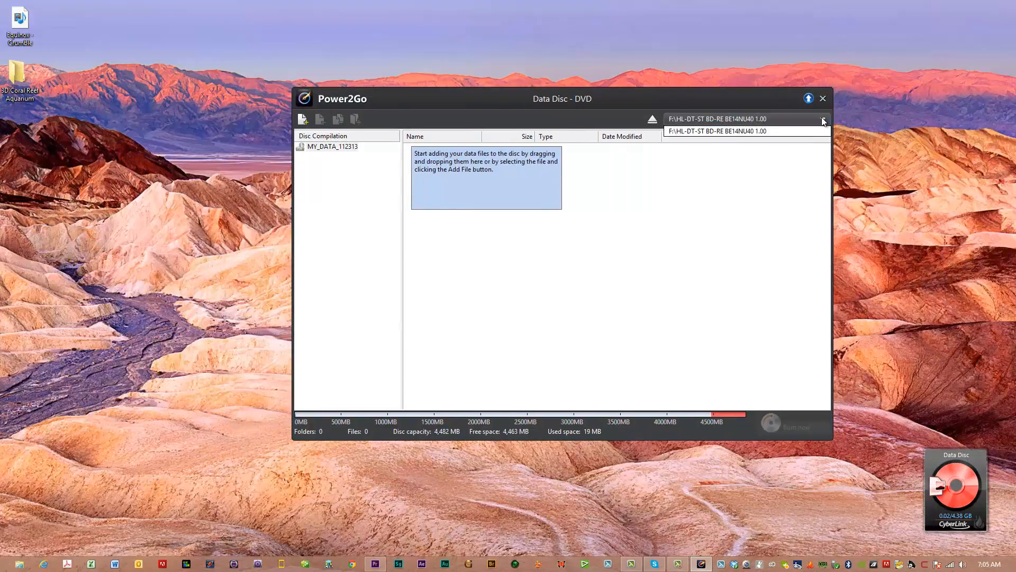
click(824, 121)
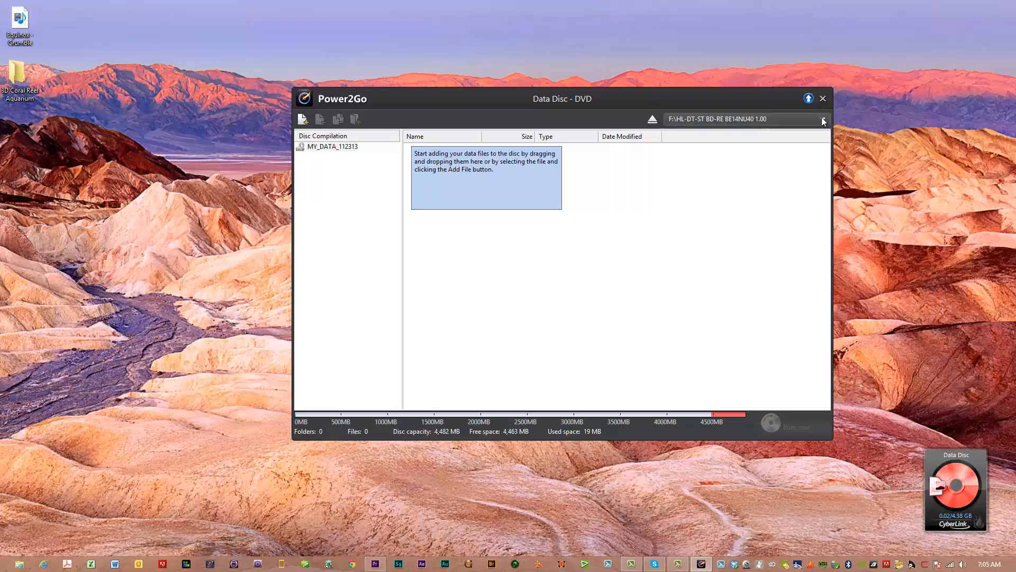
Open the 3D Coral Reef Aquarium folder and place its narrowed window beside the Power2Go compilation.
double_click(23, 87)
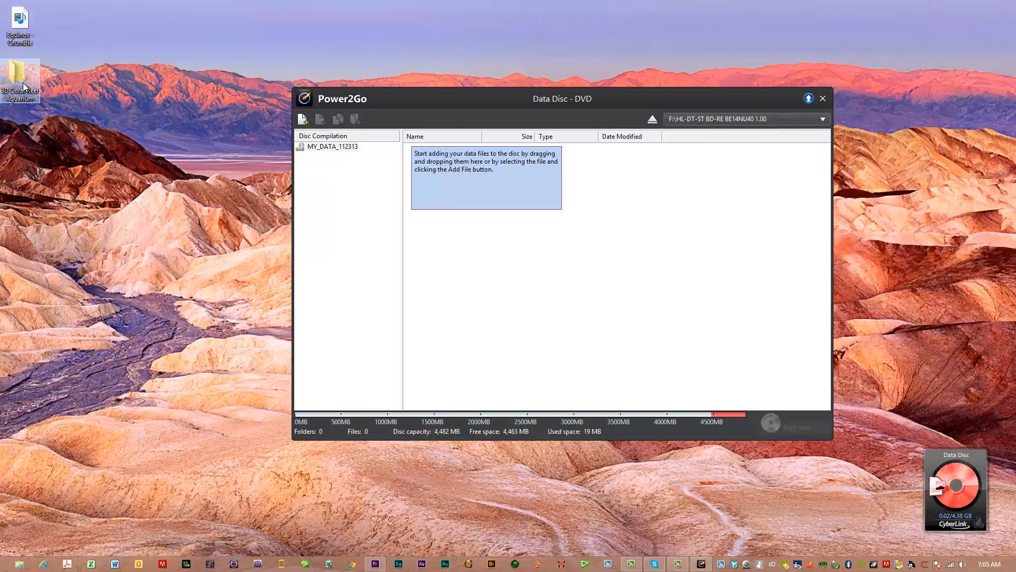
drag(589, 68, 466, 82)
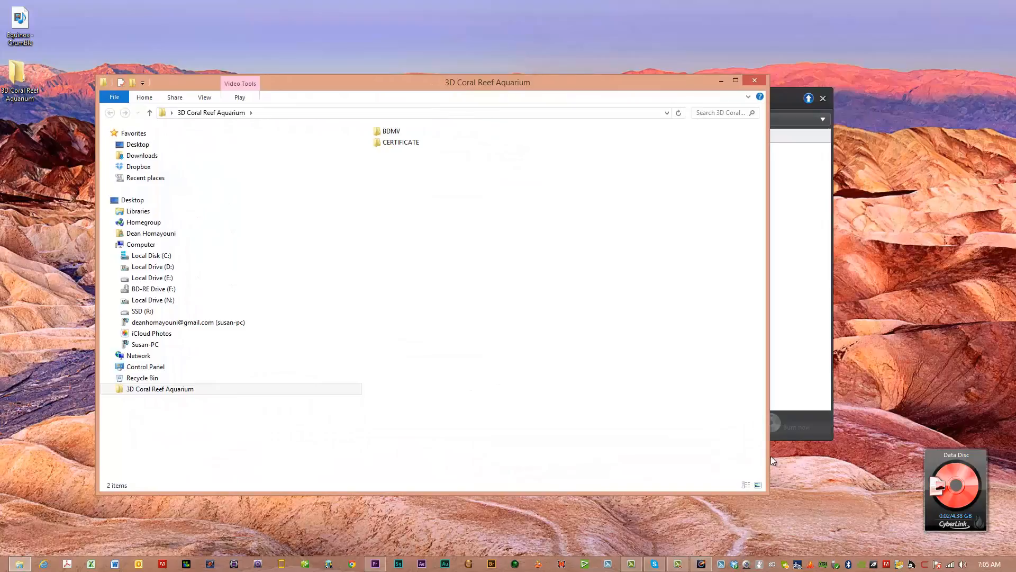
drag(771, 502, 379, 476)
drag(294, 79, 202, 80)
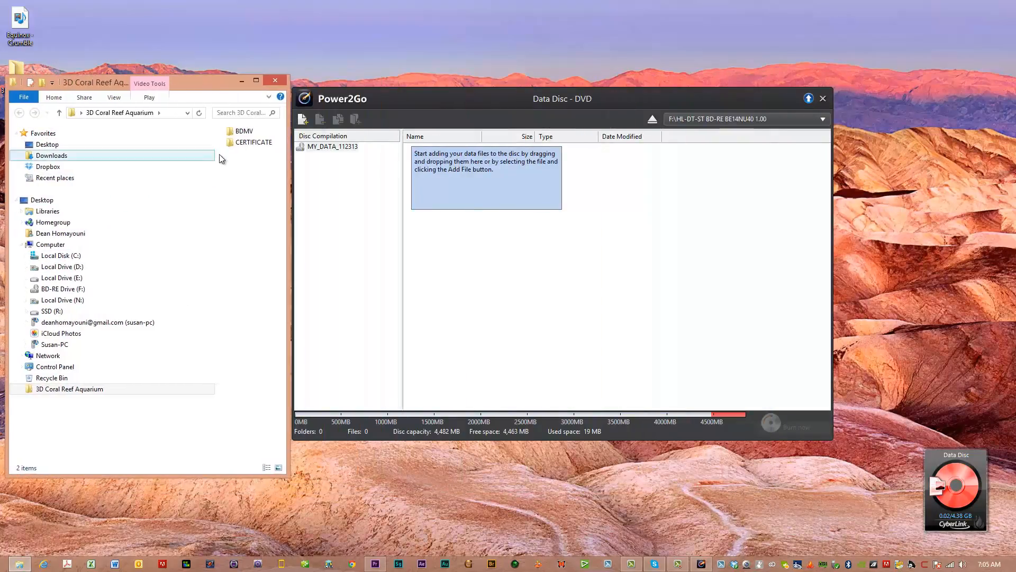
Add the BDMV and CERTIFICATE folders to the data disc compilation, and close the source folder window.
click(241, 134)
shift+click(250, 141)
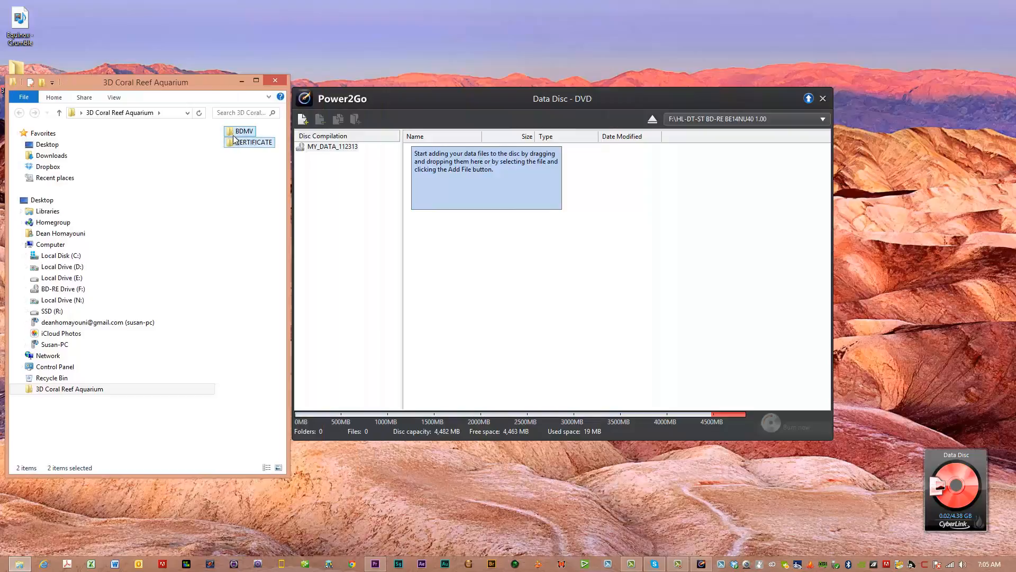
drag(241, 140, 562, 204)
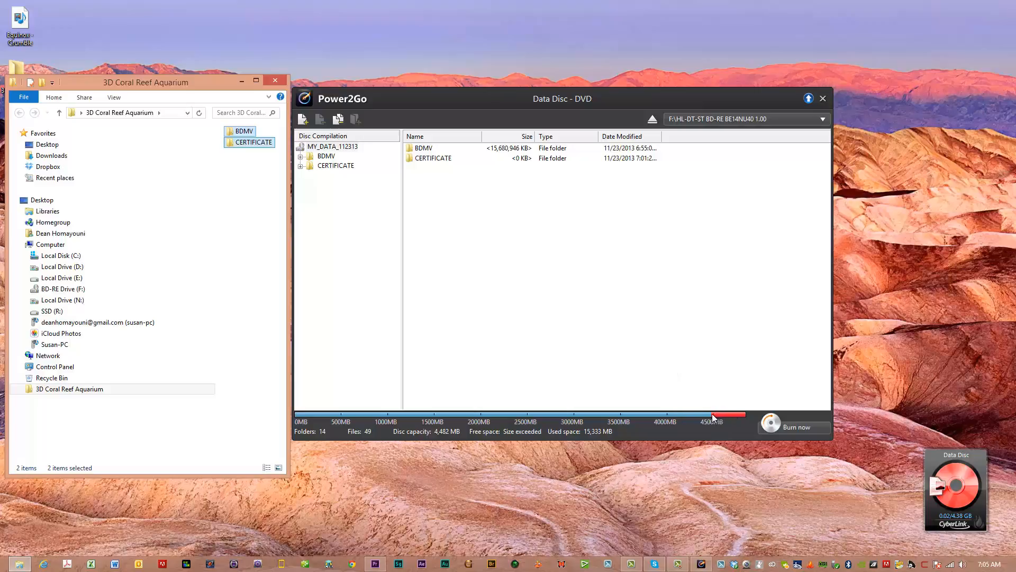
click(275, 81)
Open the properties of the 3D Coral Reef Aquarium desktop folder to check its size, moving the dialog clear of the folder.
right_click(21, 88)
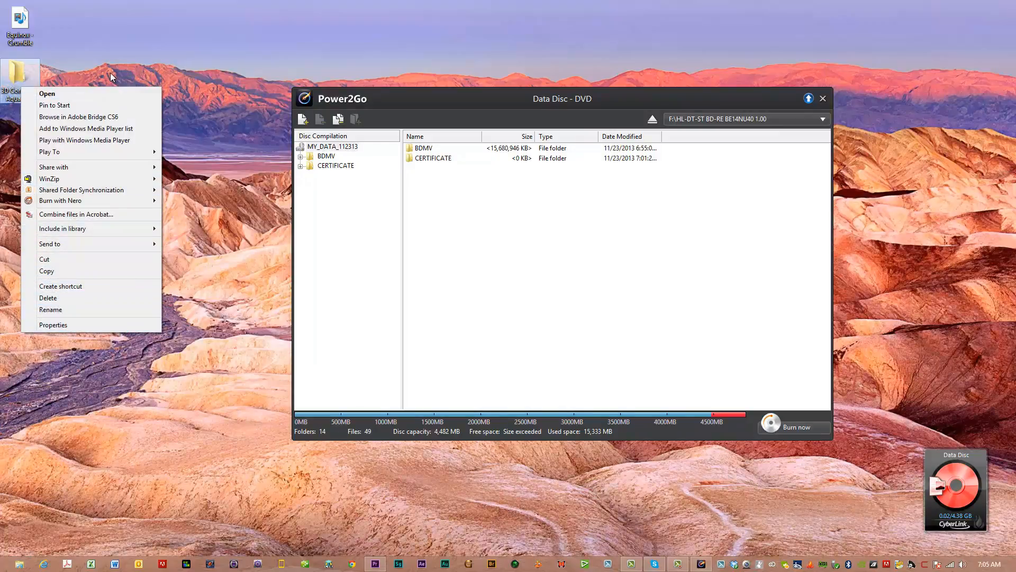
click(21, 82)
right_click(20, 80)
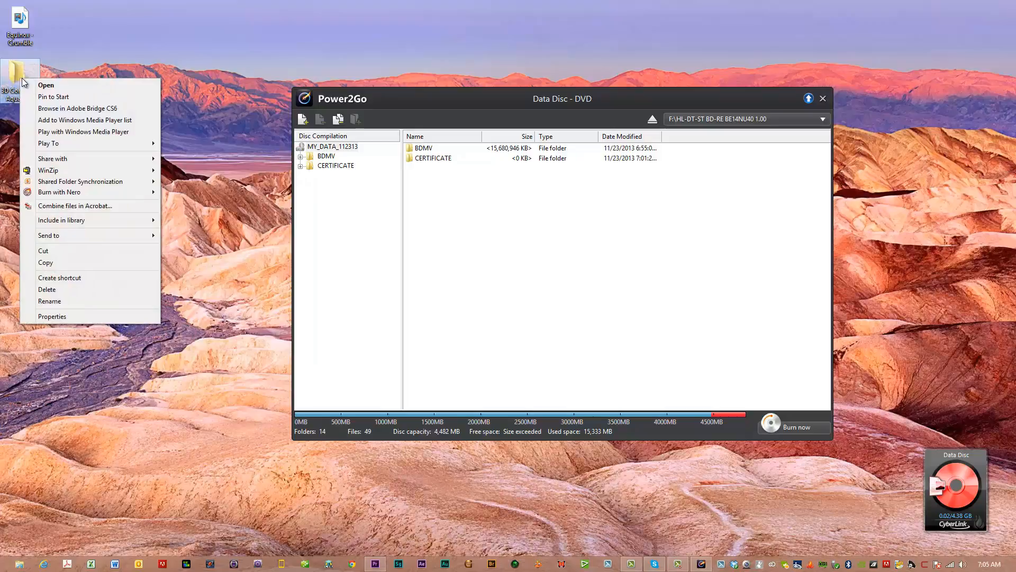
click(43, 317)
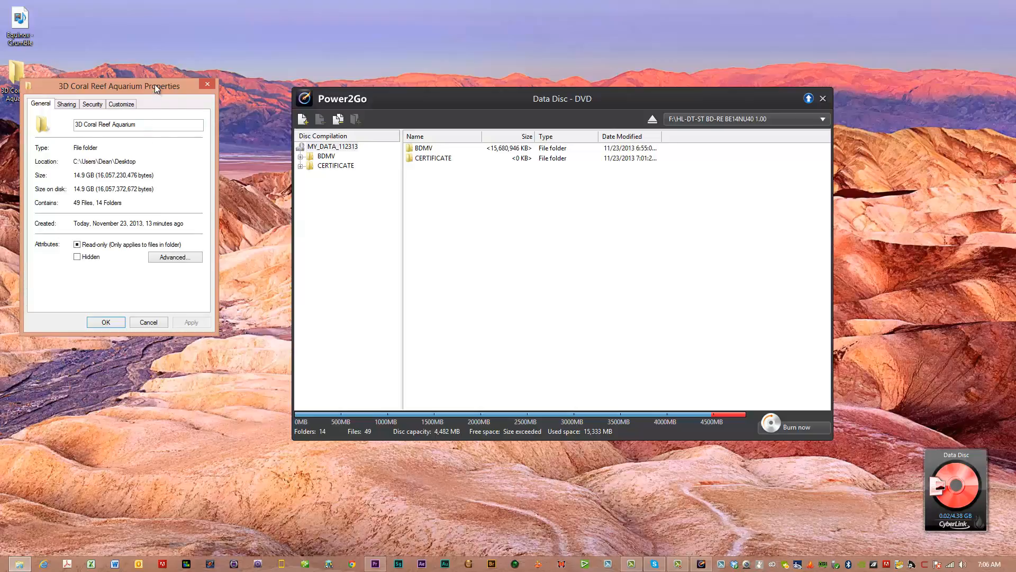
drag(155, 85, 149, 123)
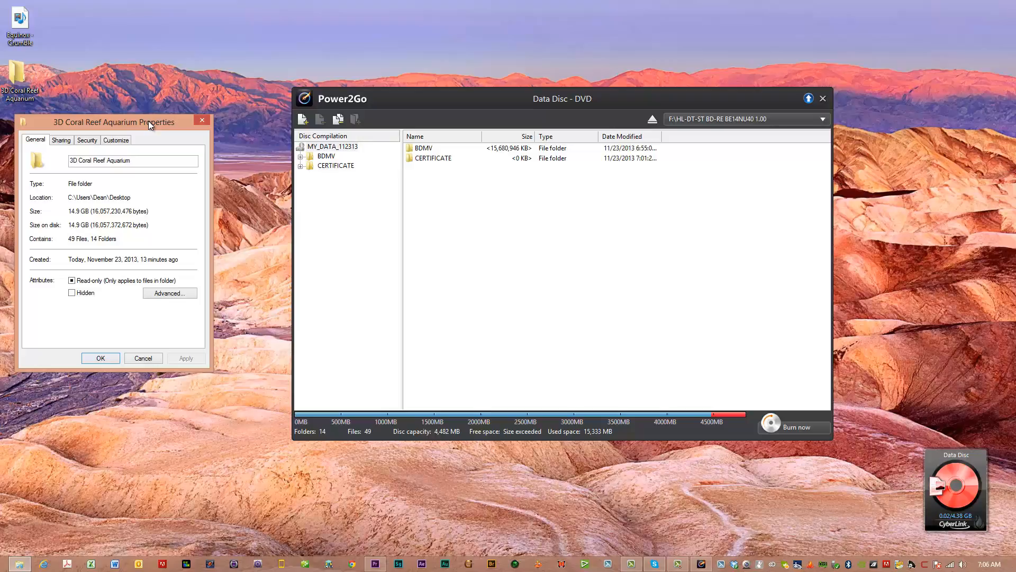
drag(148, 122, 139, 122)
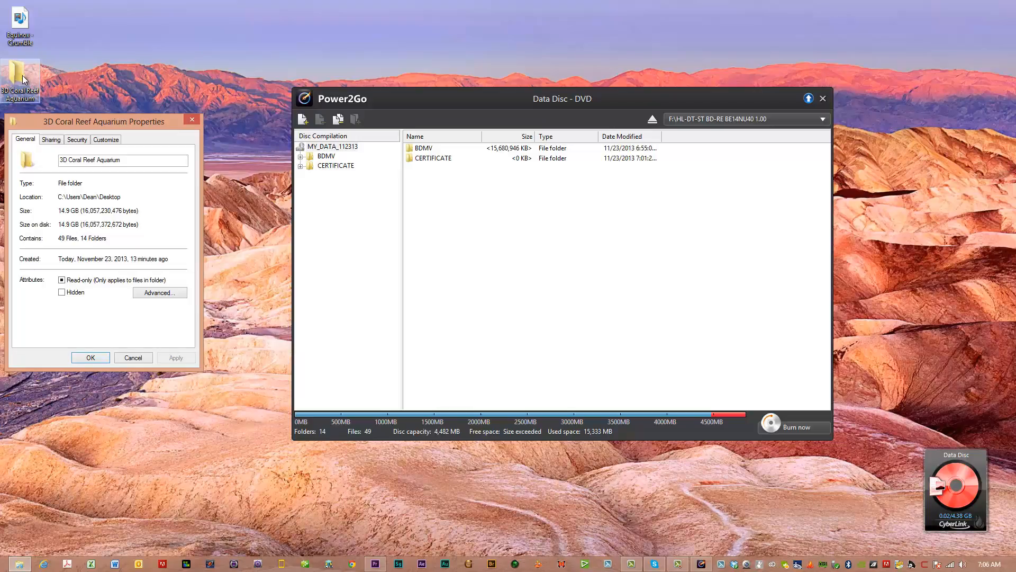
drag(128, 117, 151, 128)
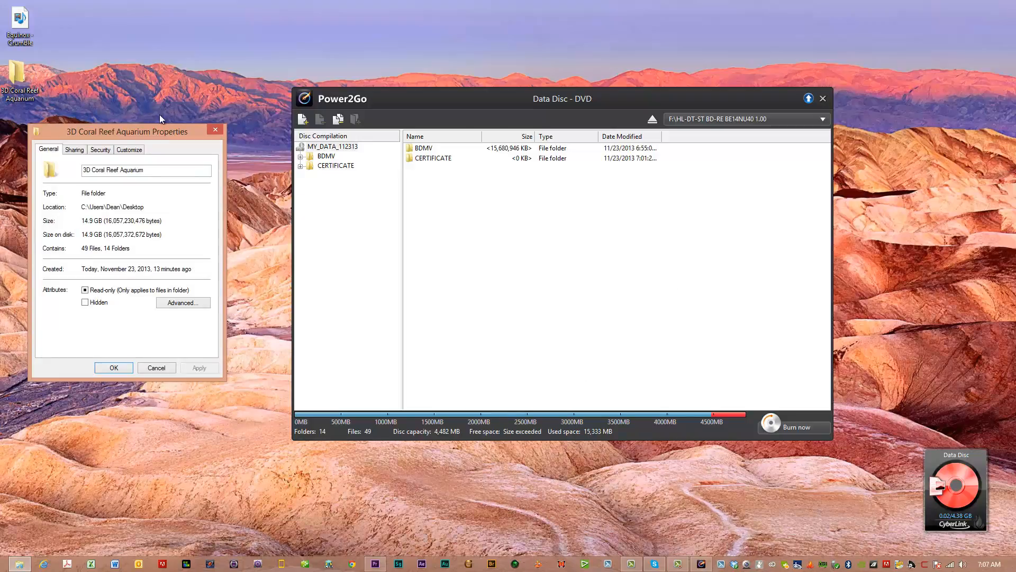
drag(166, 132, 158, 141)
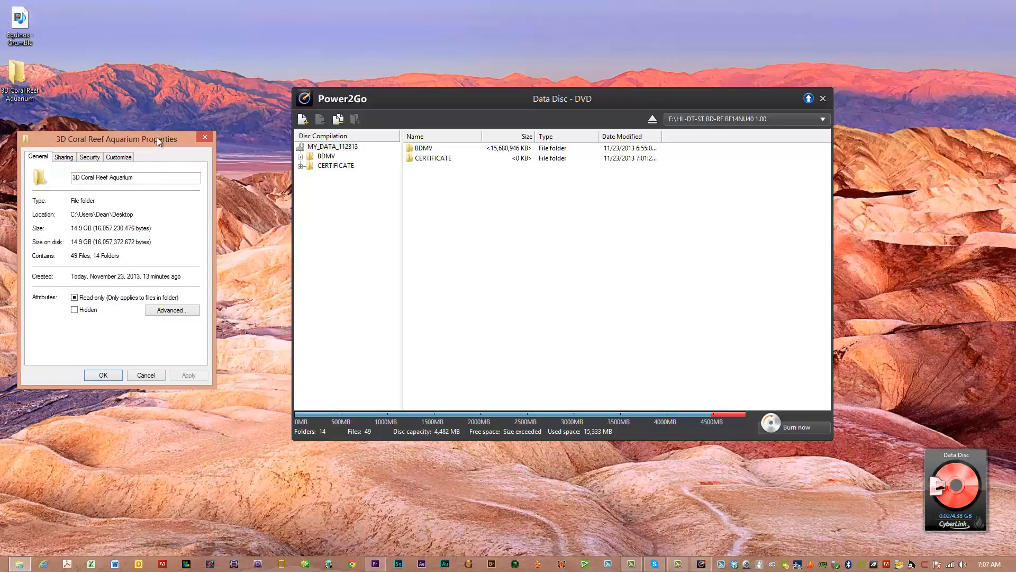
drag(157, 138, 153, 135)
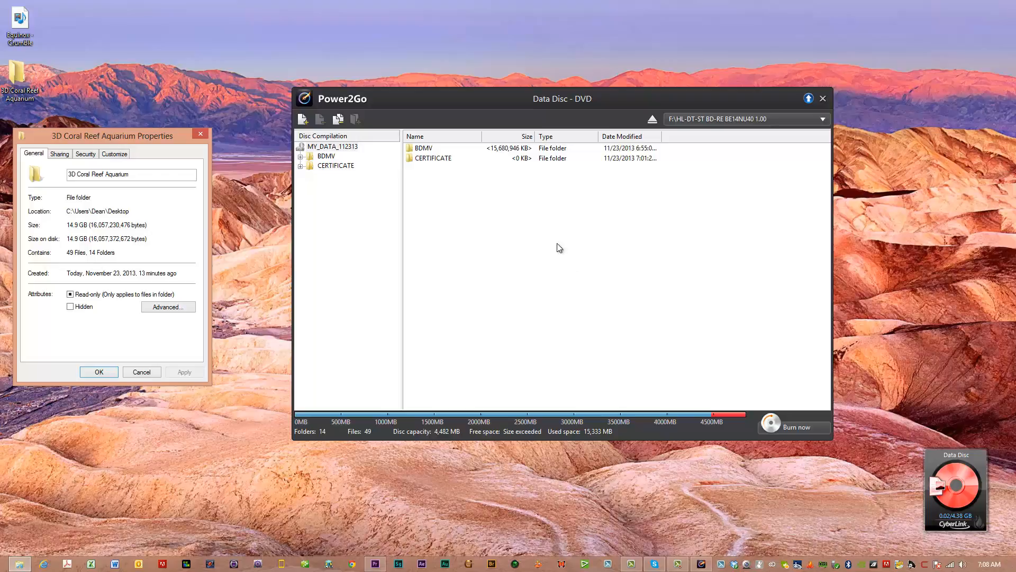
drag(471, 97, 445, 87)
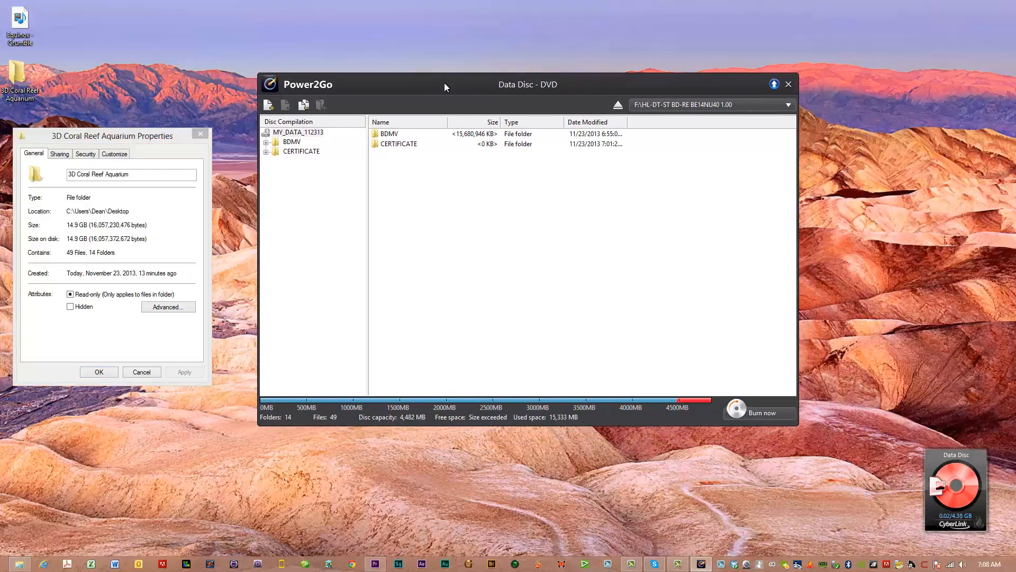
drag(445, 83, 469, 89)
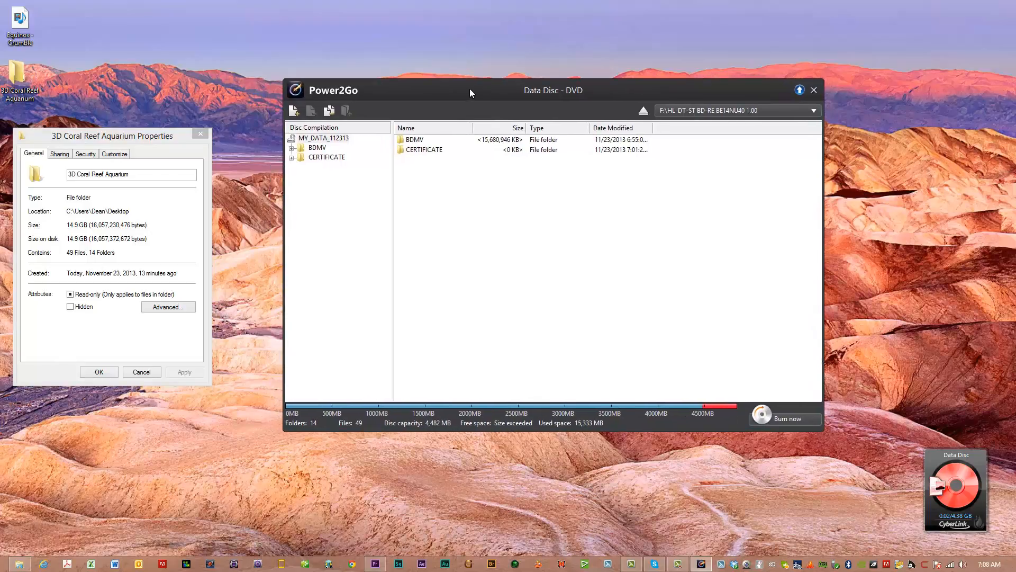